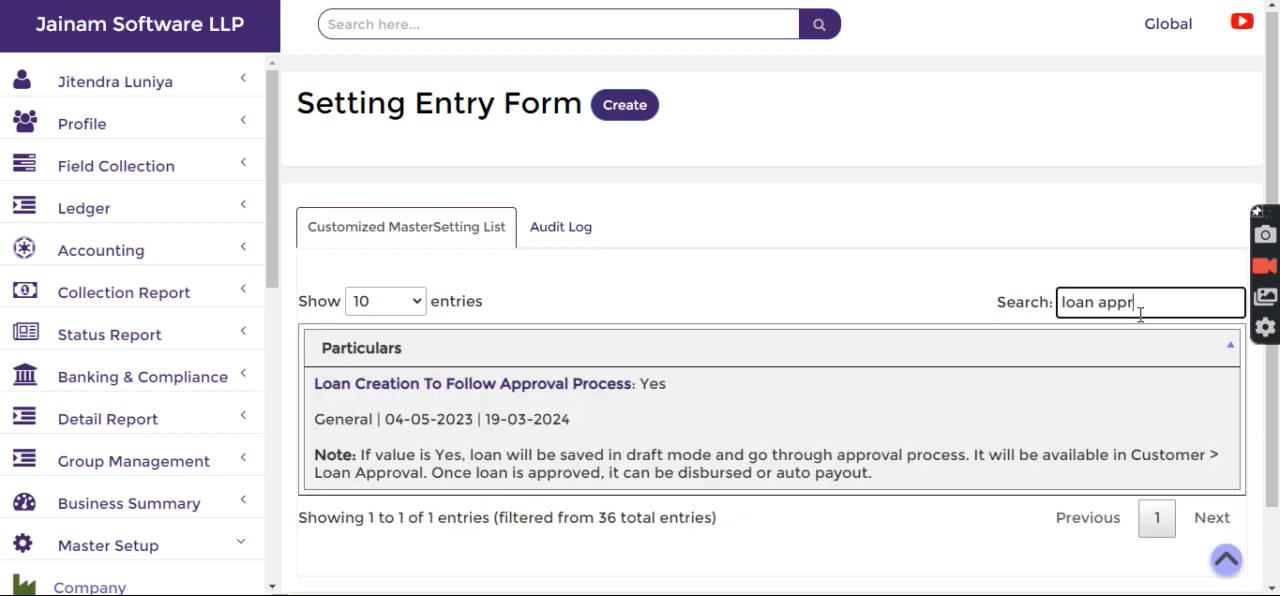
Examine the Loan Creation To Follow Approval Process setting and its value in the settings list.
double_click(647, 386)
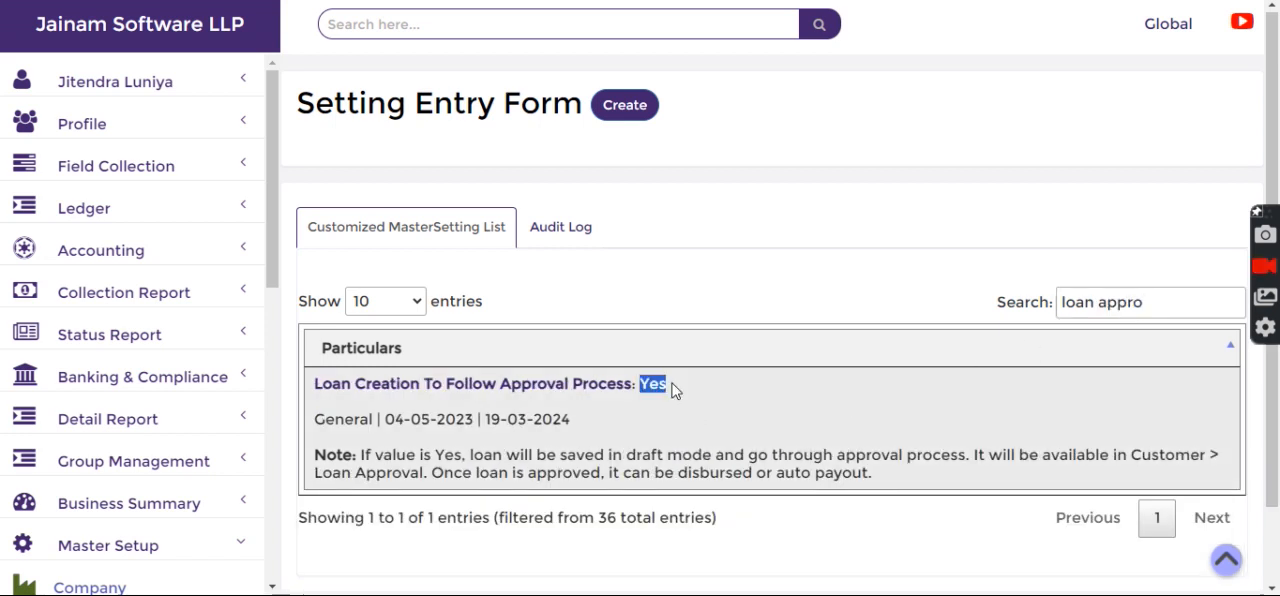
click(725, 252)
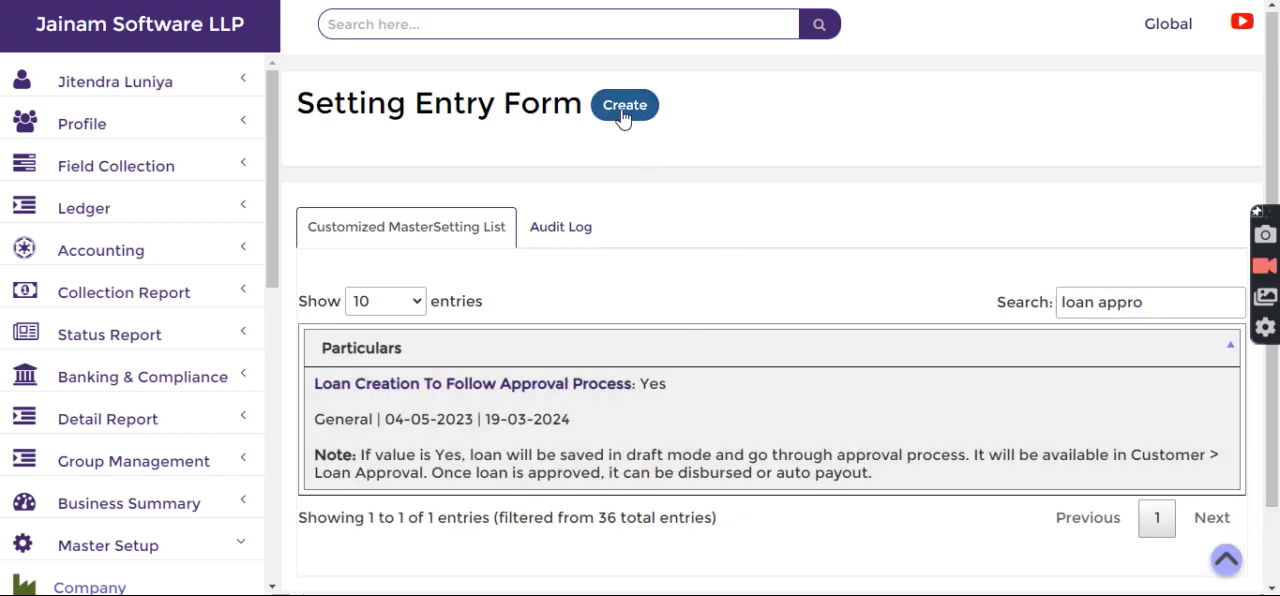
drag(310, 388, 567, 397)
click(691, 386)
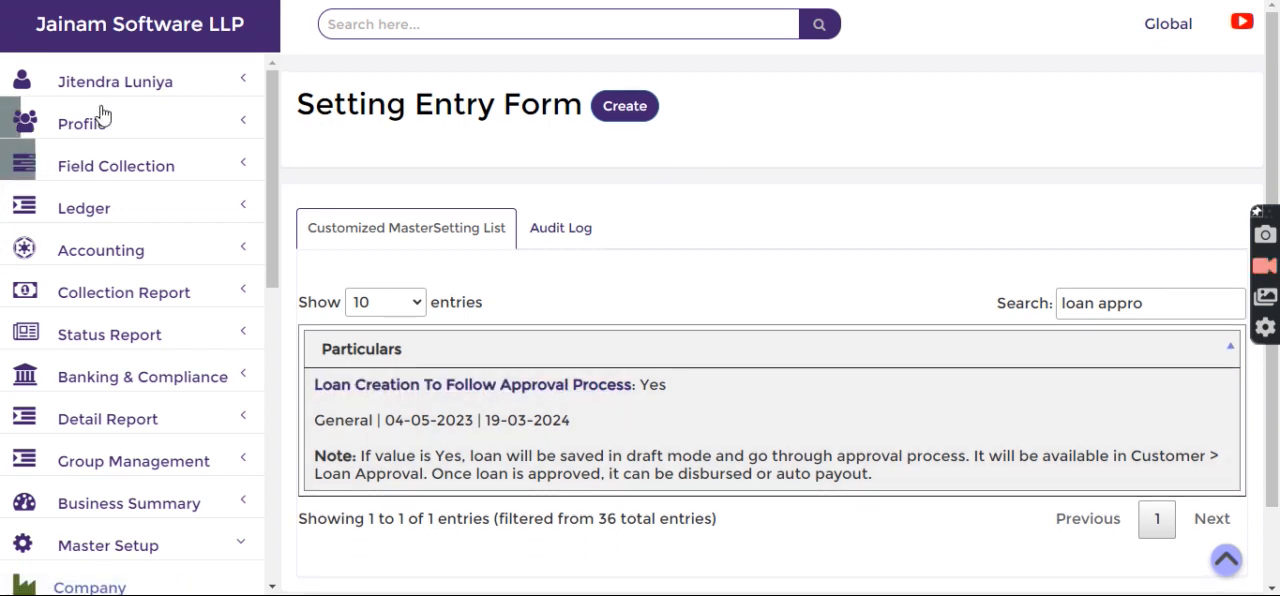
Return to the home page, search for the customer by file number and open a new loan entry for them.
click(124, 40)
click(403, 20)
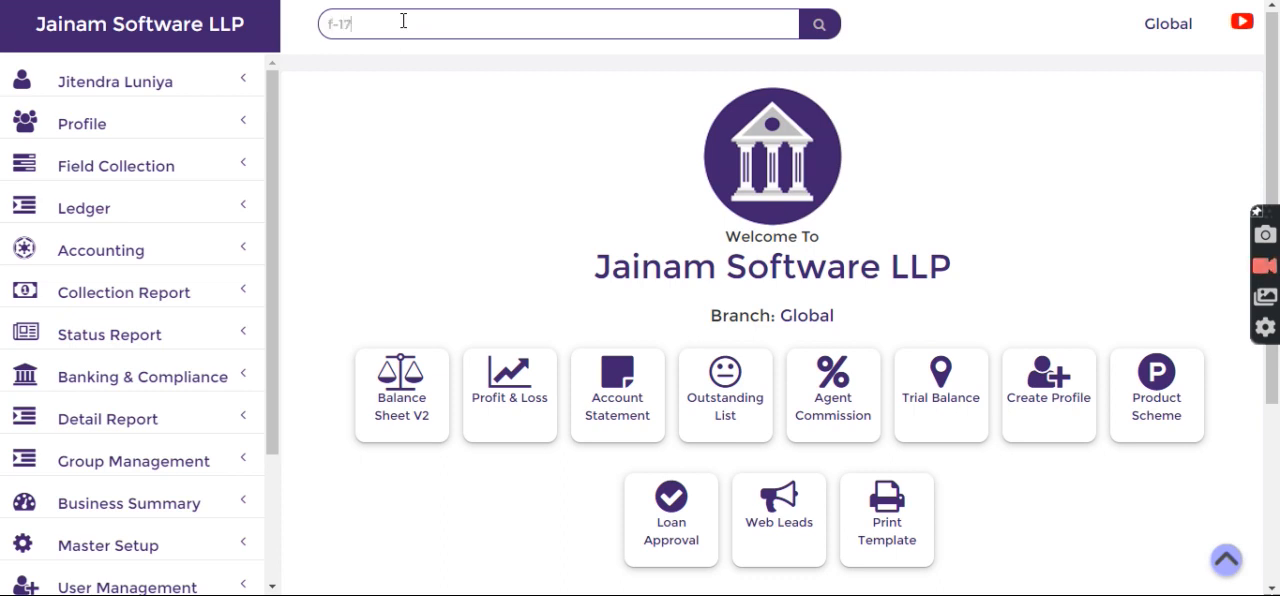
key(Return)
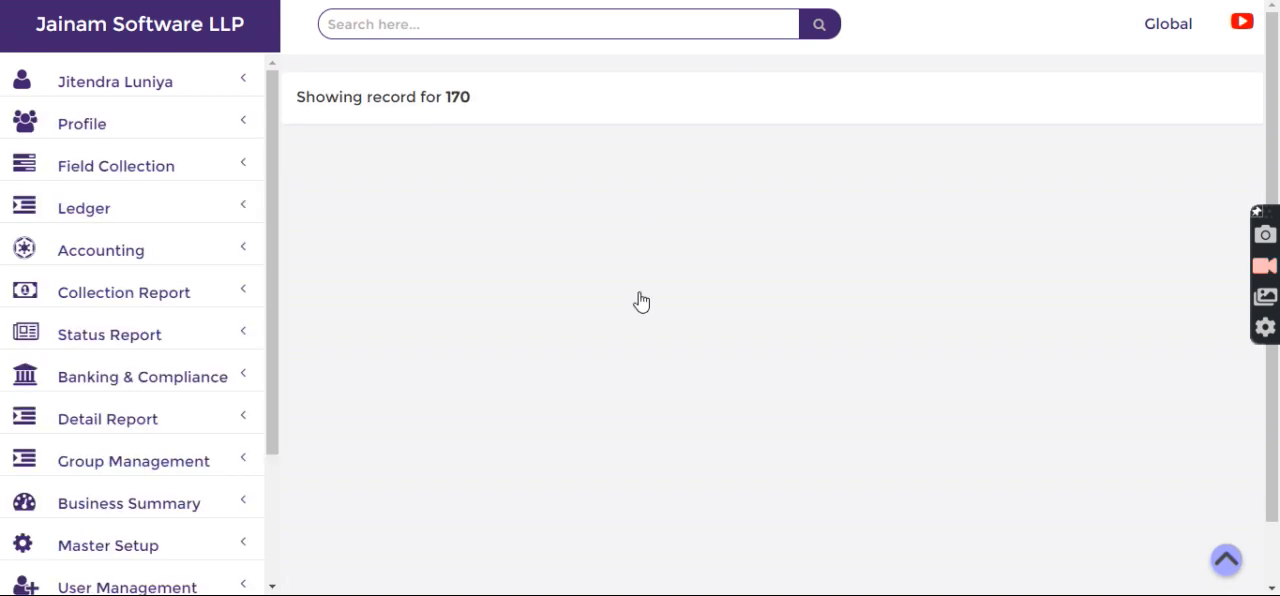
click(574, 463)
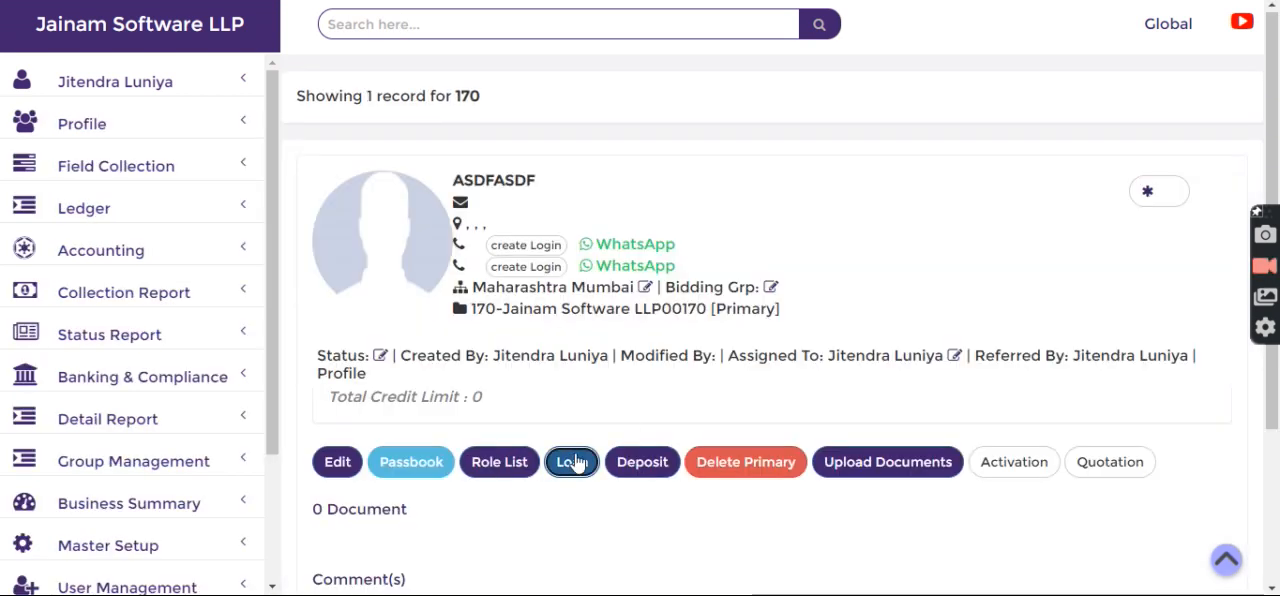
Save a loan of 100000 for the customer under the SSK product scheme.
click(429, 170)
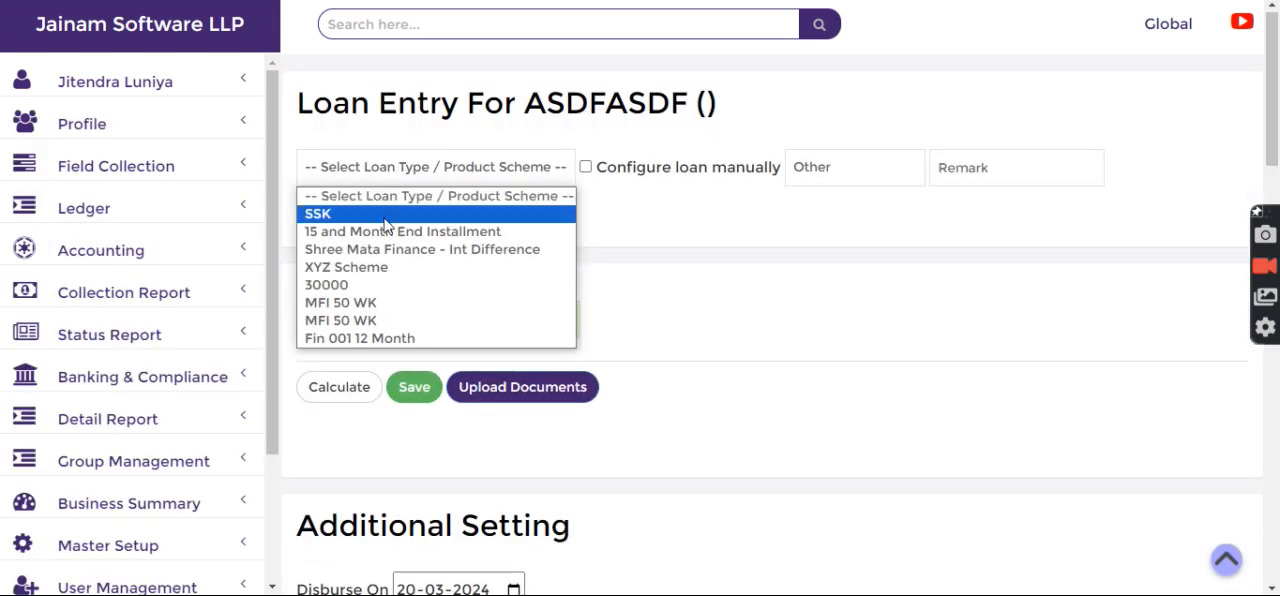
click(430, 211)
click(414, 408)
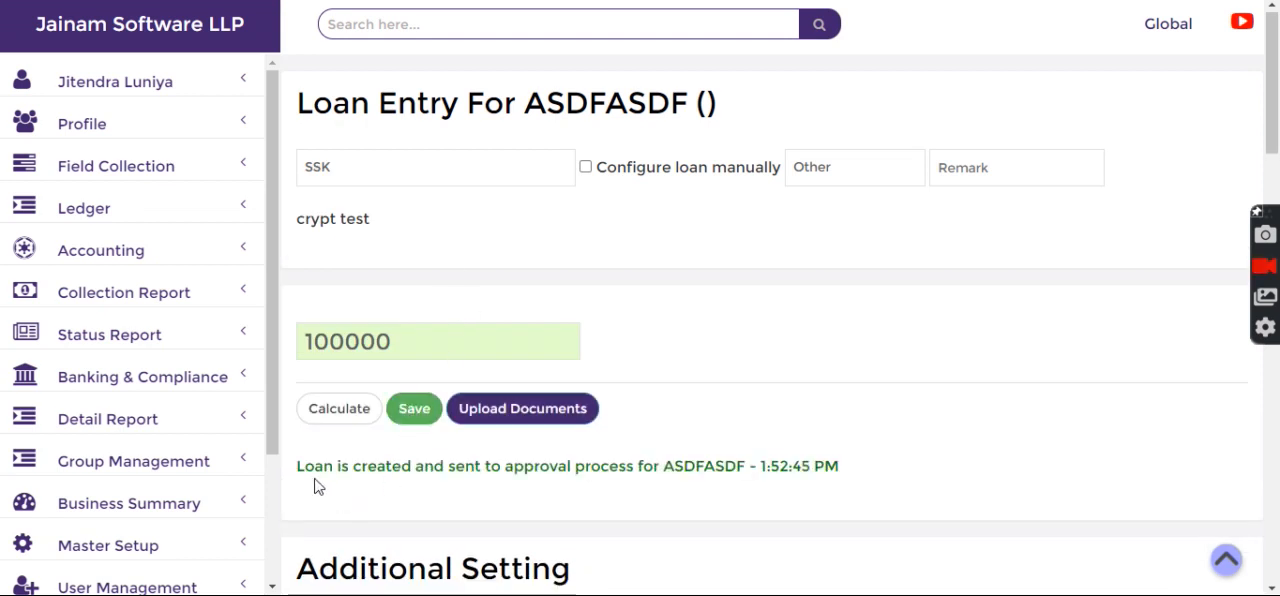
drag(293, 478, 531, 466)
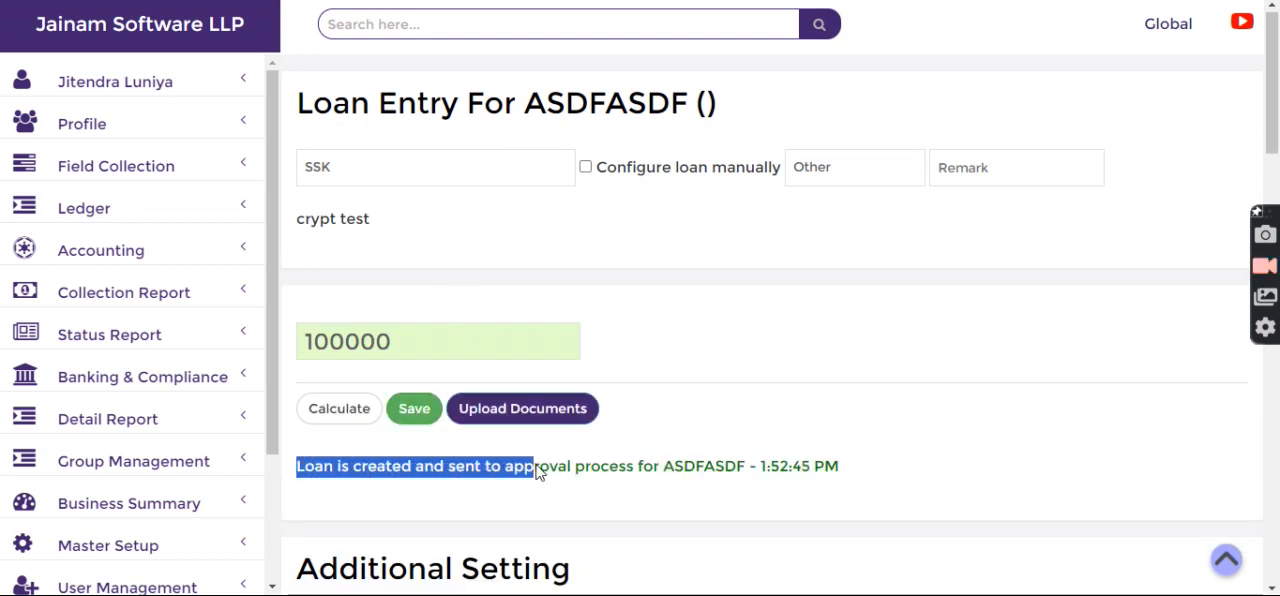
click(545, 266)
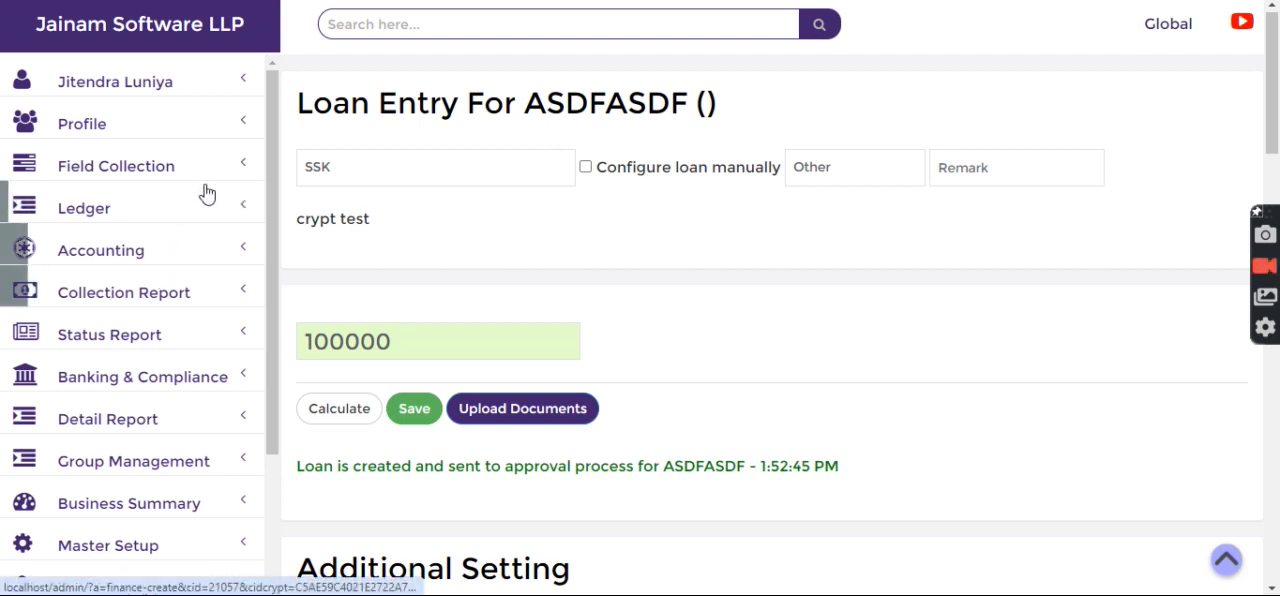
Go to the Loan Approval page, list the new requests and open the customer's loan request.
click(88, 128)
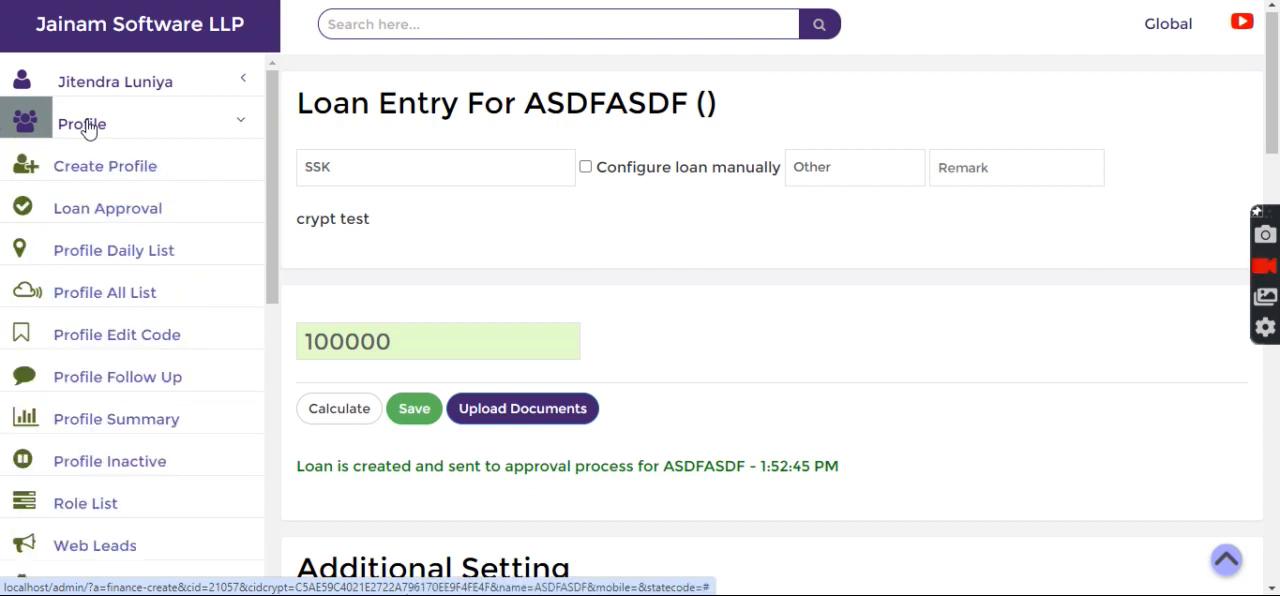
click(107, 210)
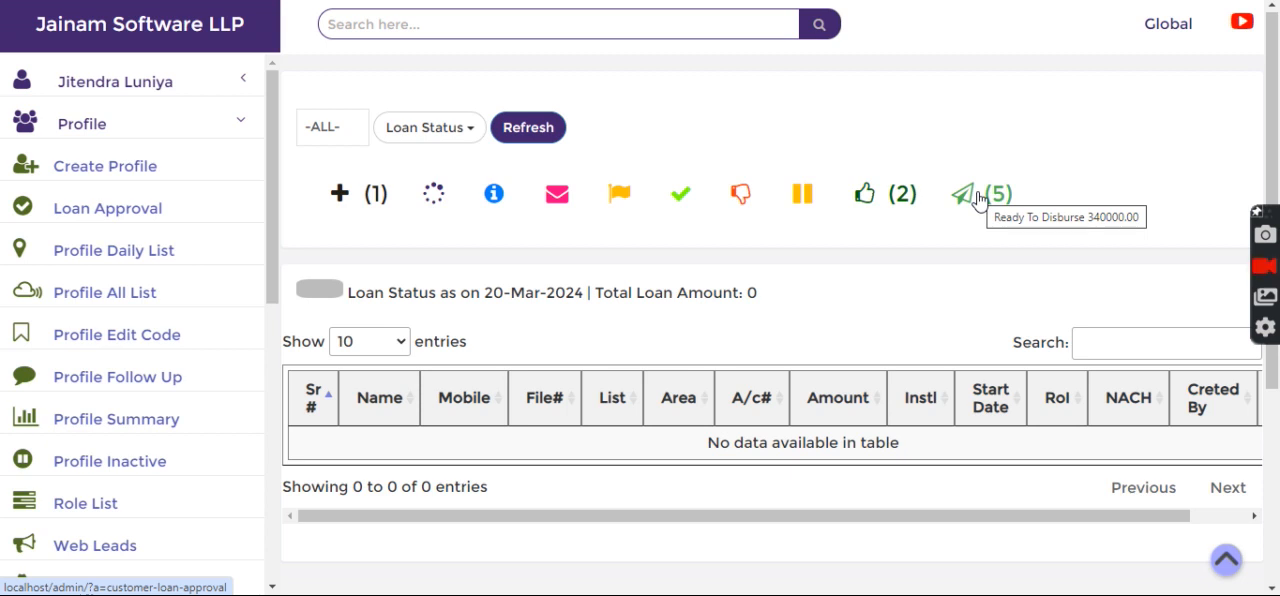
click(345, 197)
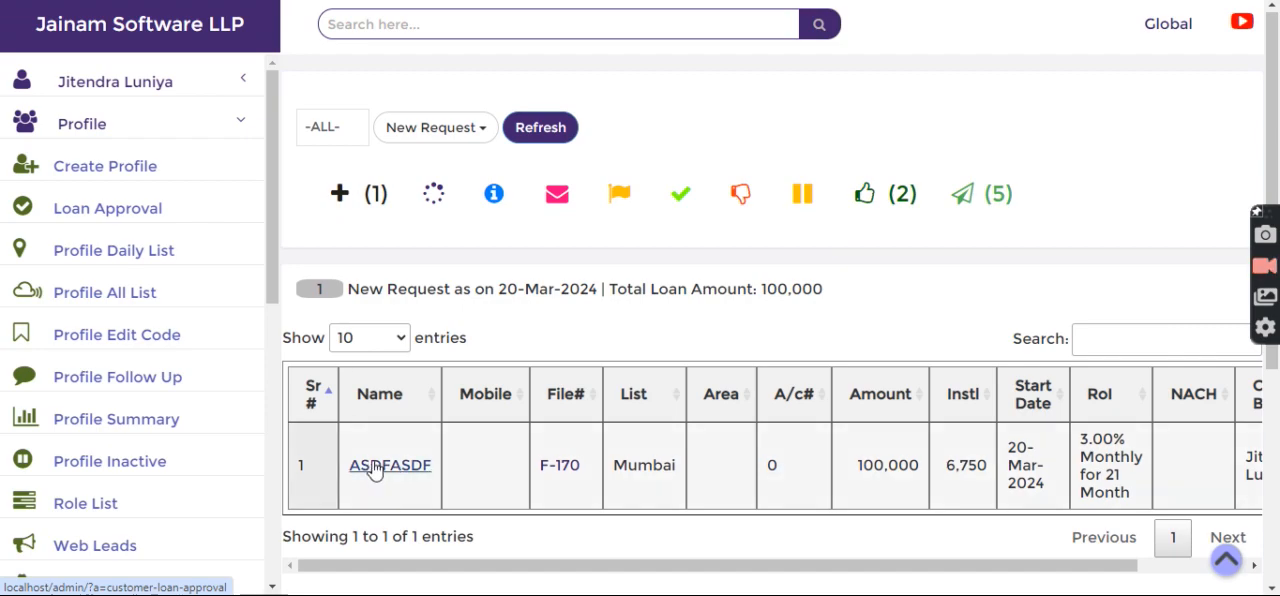
click(372, 465)
Change the loan request's status to Additional Info Required with the narration "ok".
scroll(324, 259, down, 1)
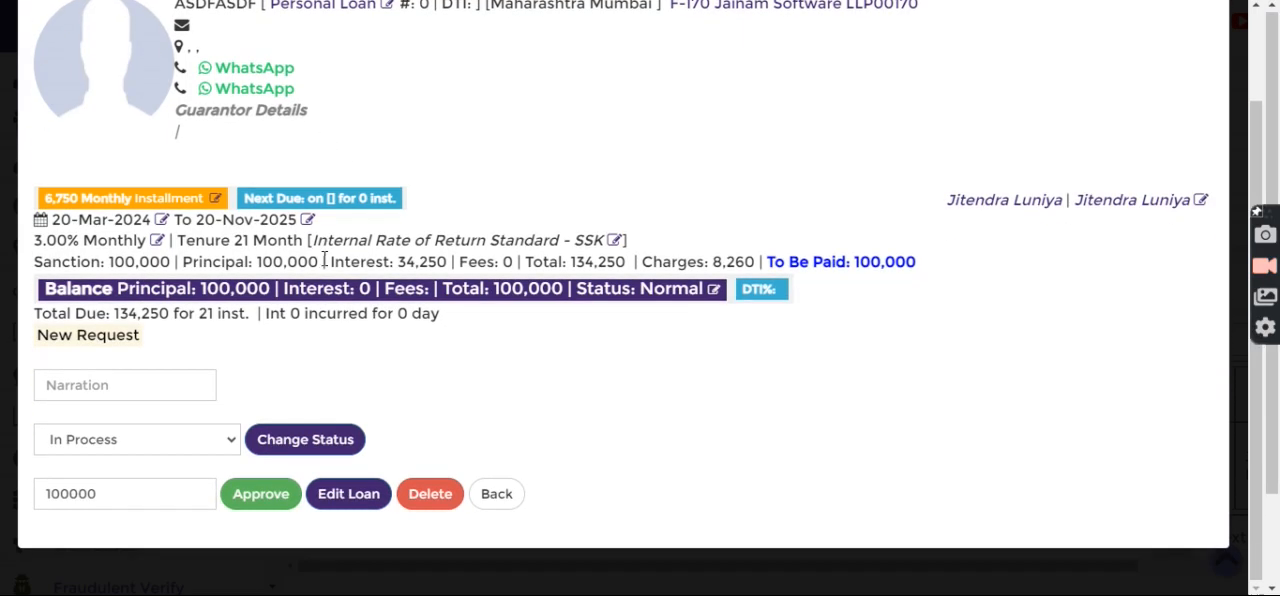
click(118, 438)
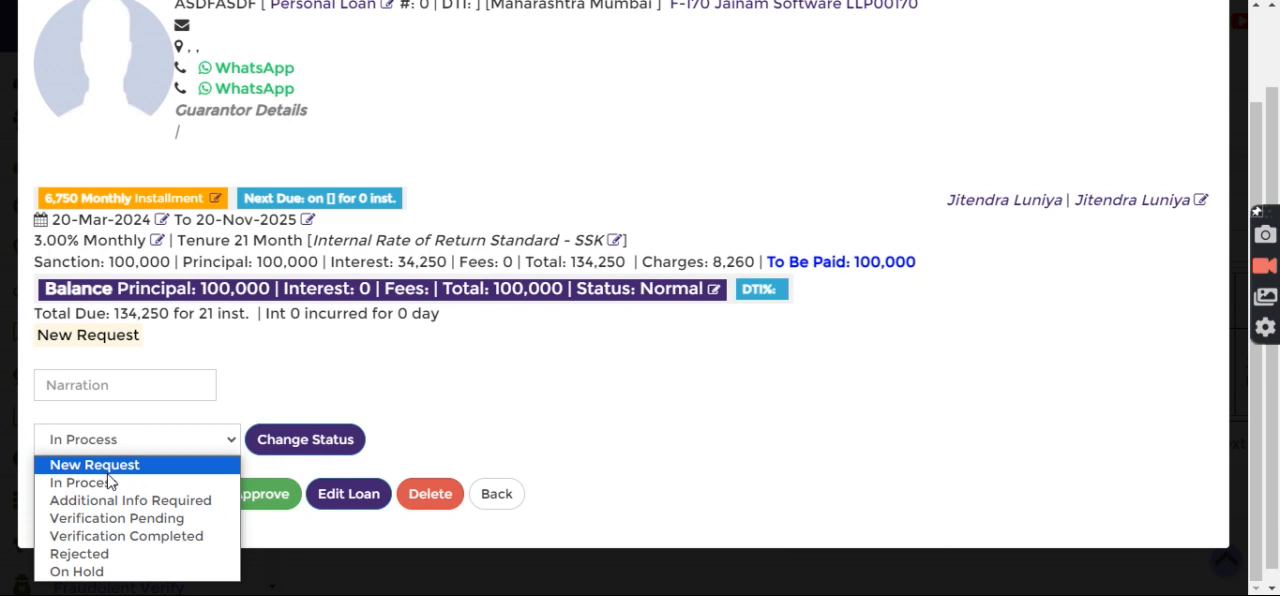
click(154, 509)
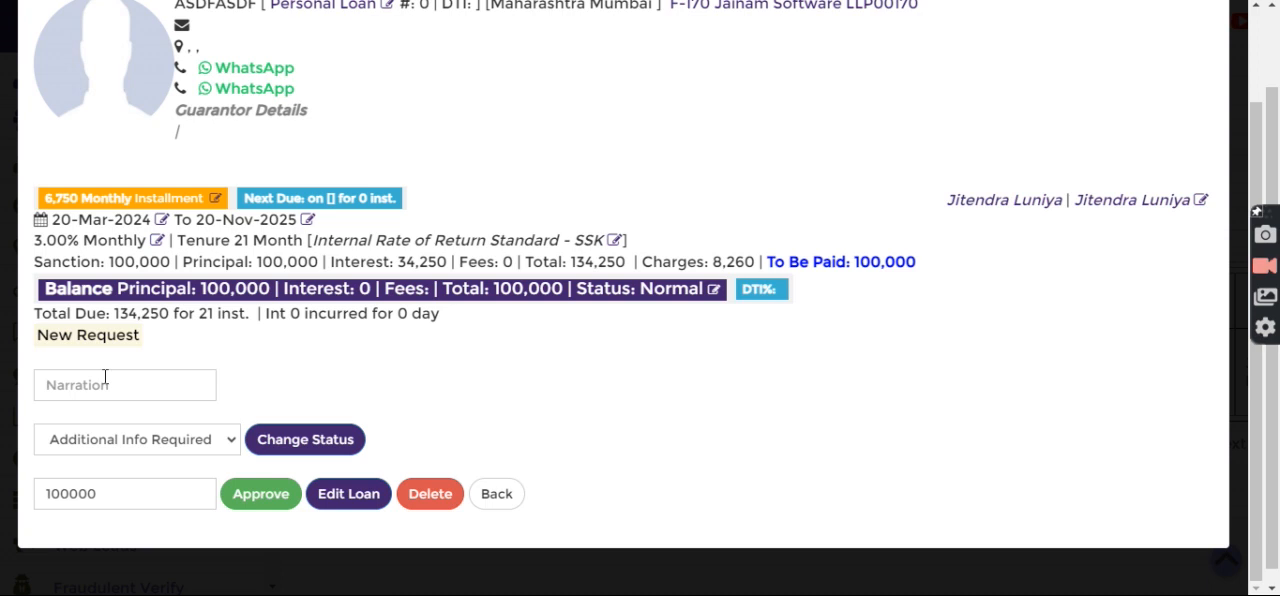
click(105, 384)
text(ok)
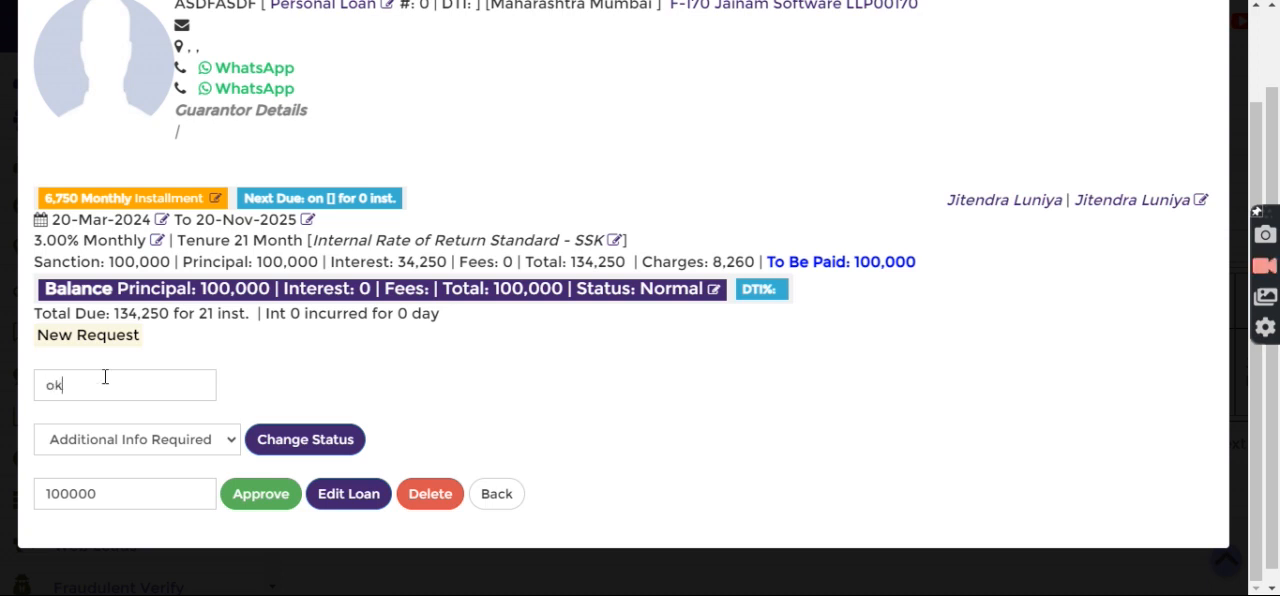
click(295, 449)
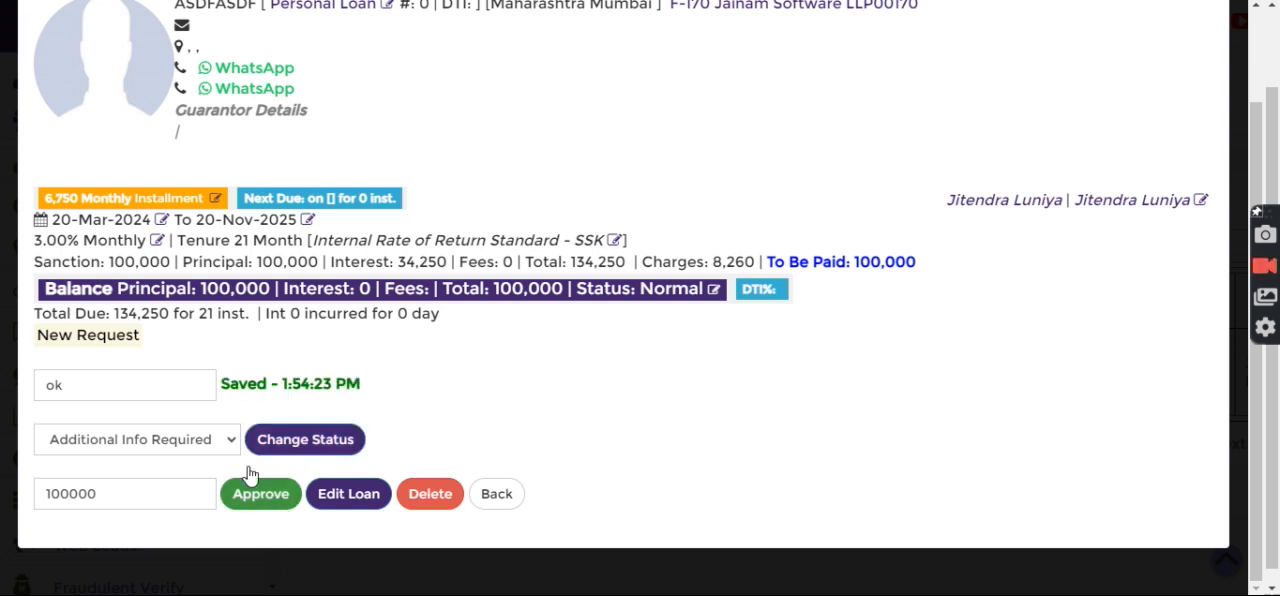
click(192, 445)
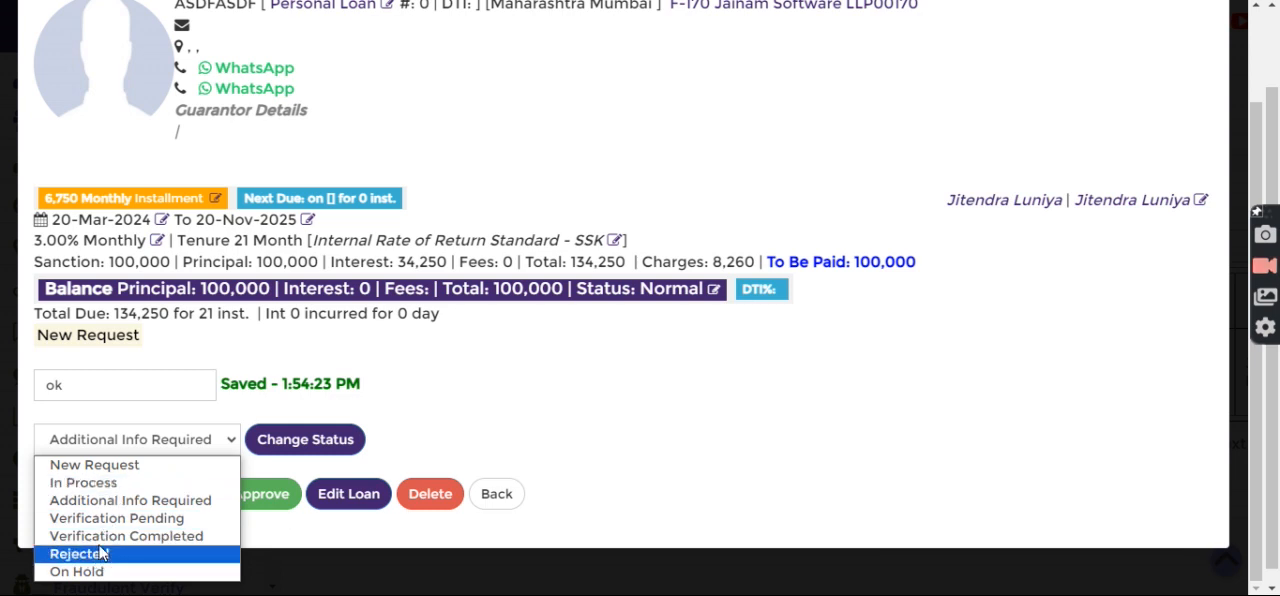
click(425, 426)
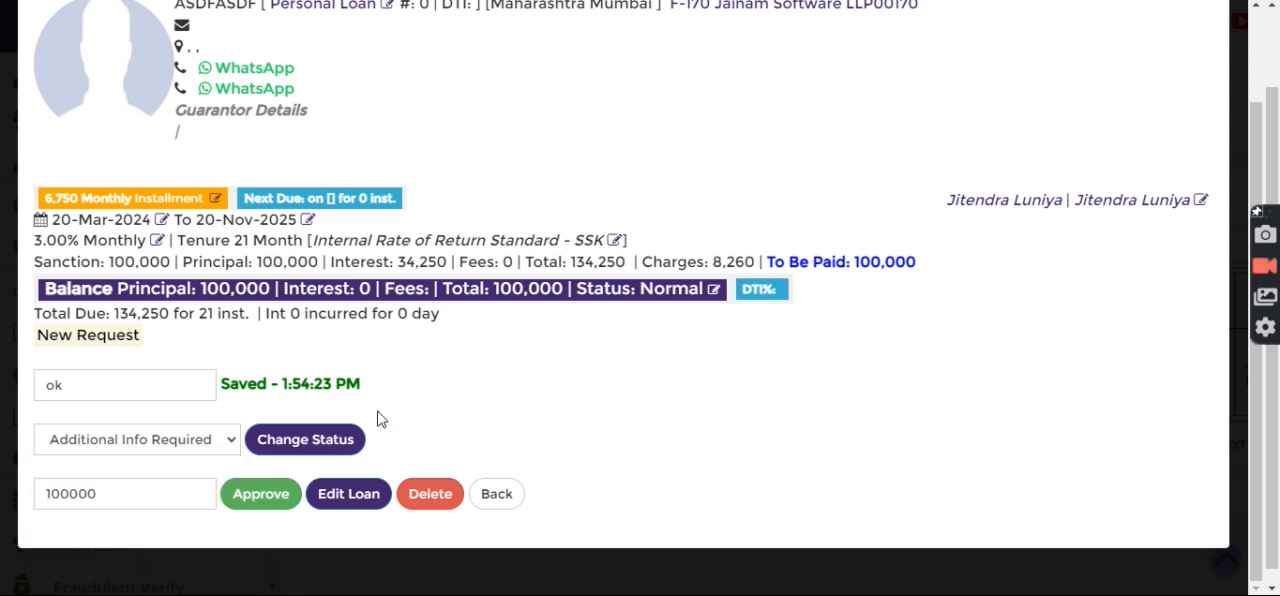
Return to the approval page, refresh it and open the loan from the Additional Info Required list.
click(497, 494)
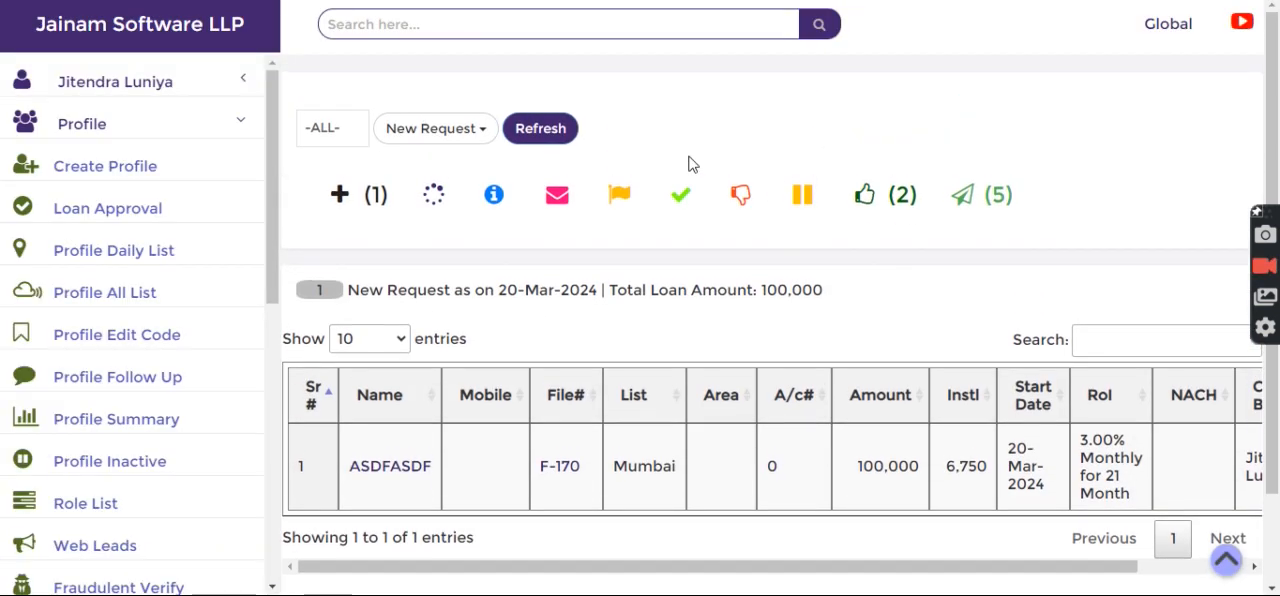
click(536, 128)
click(480, 198)
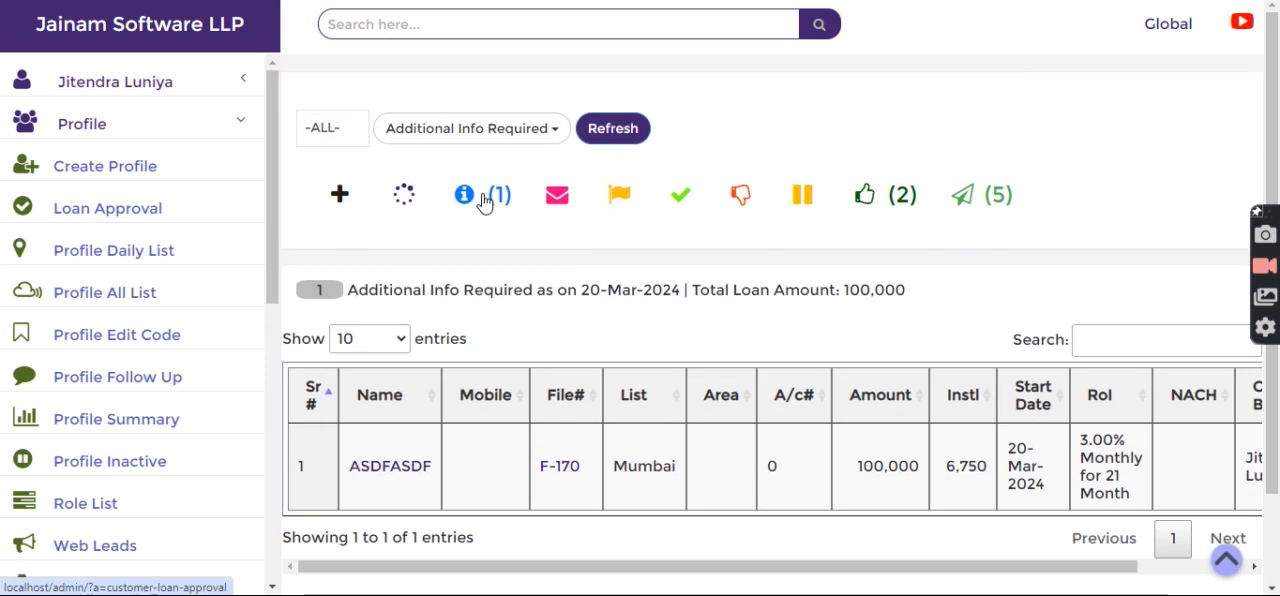
click(390, 467)
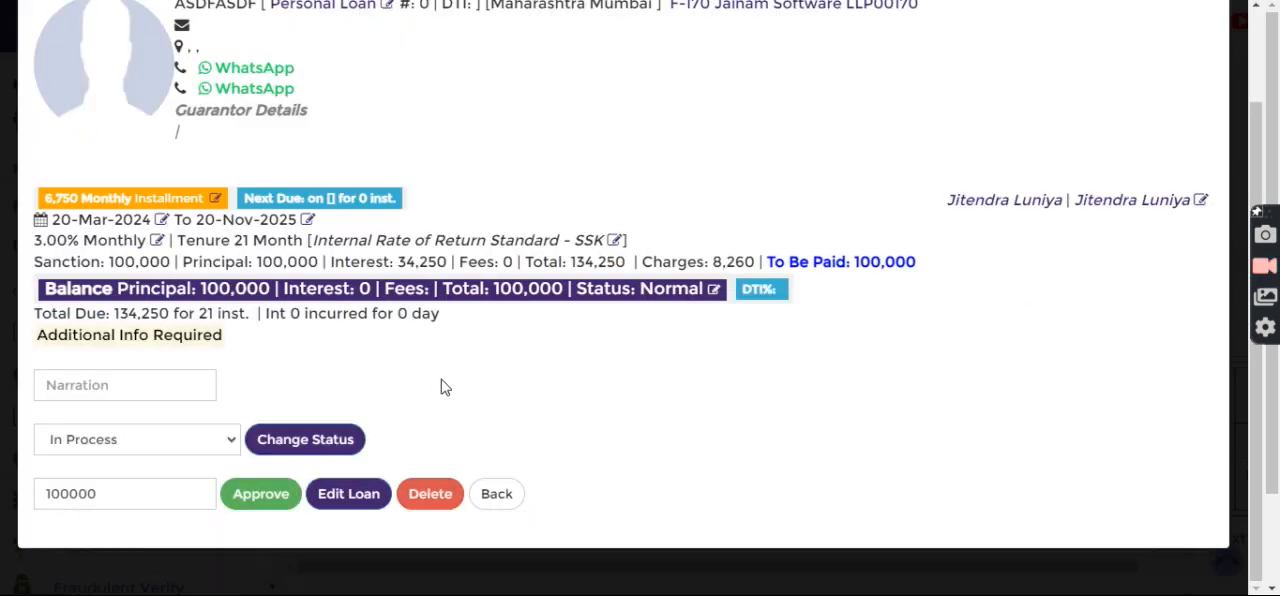
Approve the loan for 100000 with the narration "ok", confirm the approval and return to the loan list.
click(133, 442)
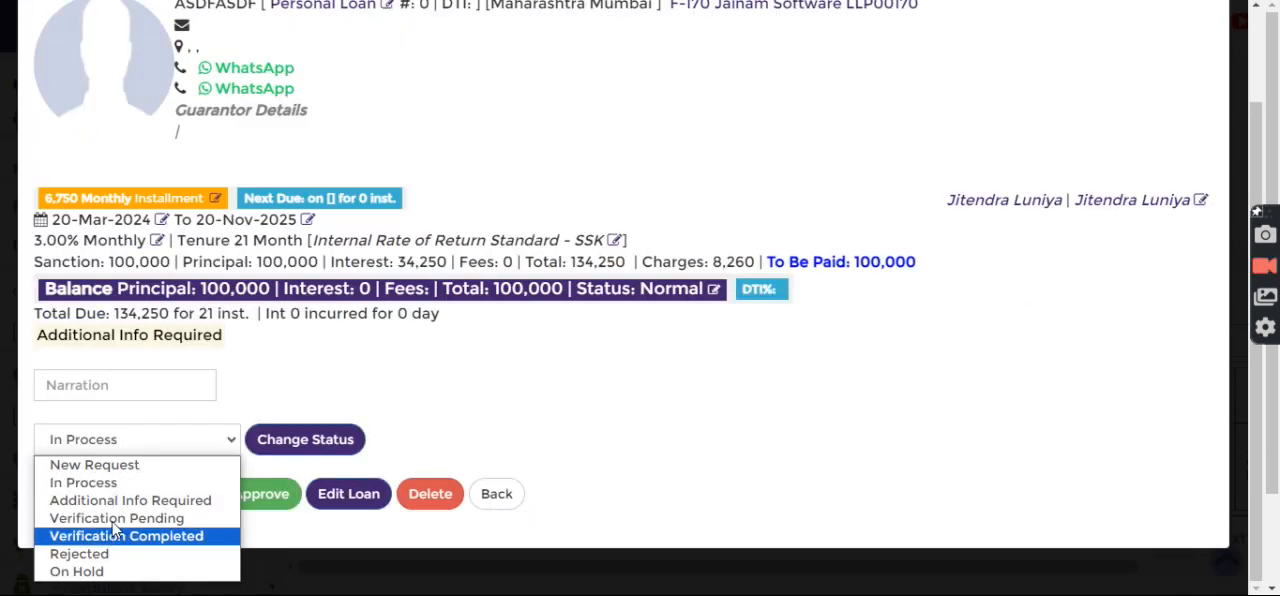
click(179, 381)
text(ok)
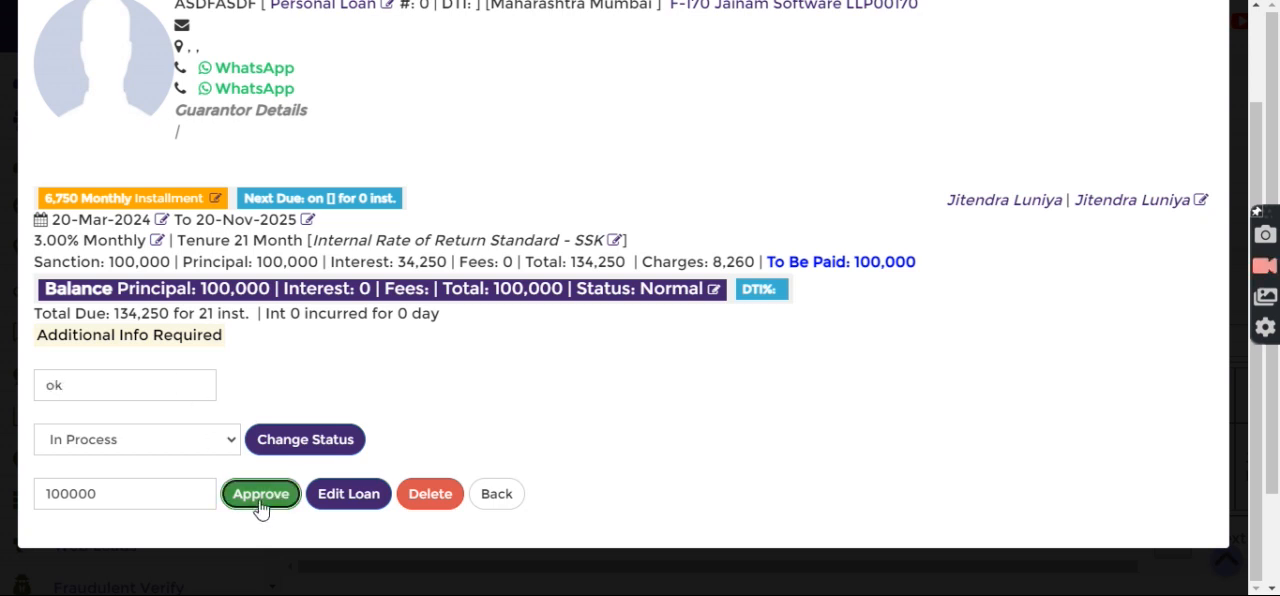
click(262, 494)
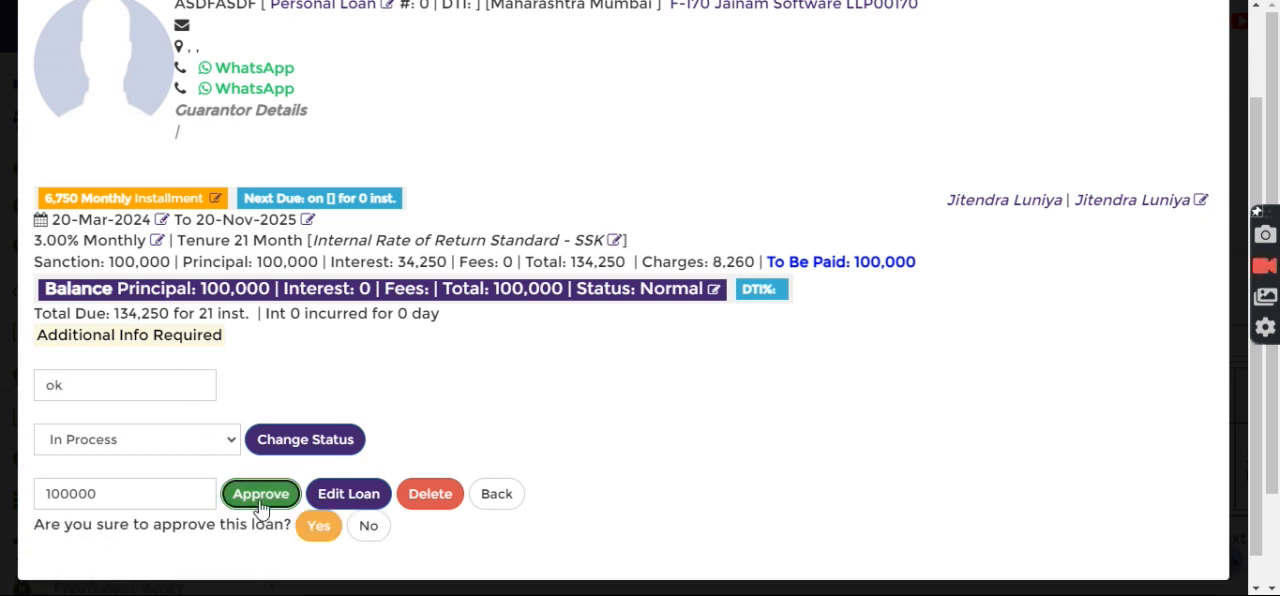
click(312, 527)
click(499, 495)
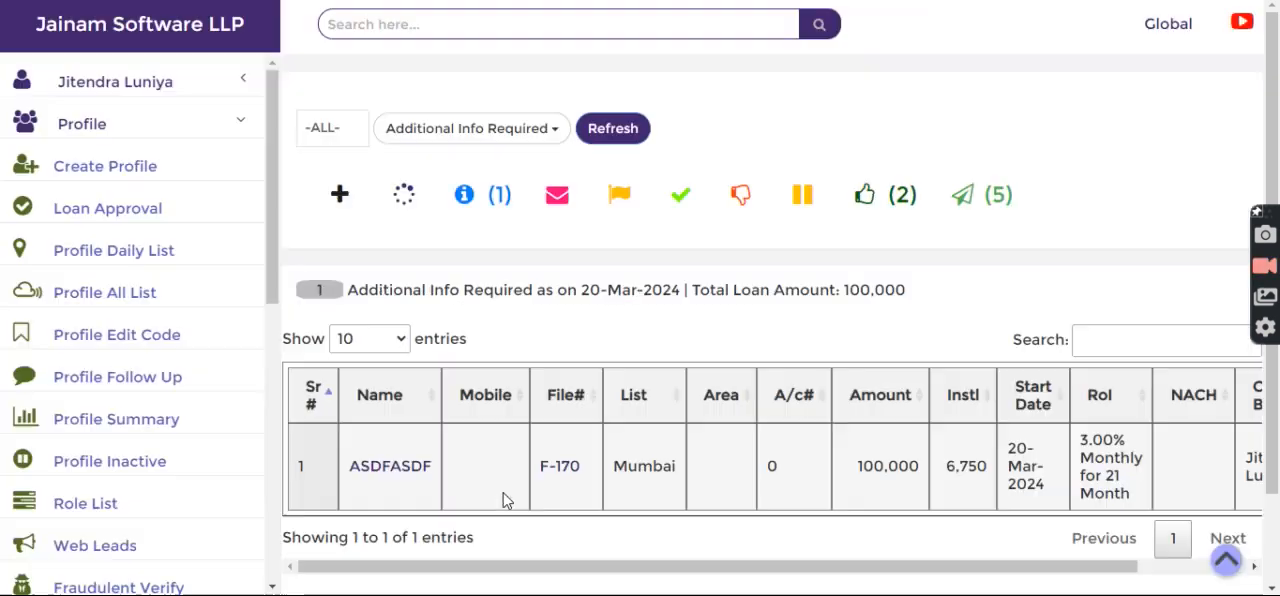
List the approved loans, view the customer's loan with its disbursement fields and return to the list.
click(846, 206)
scroll(672, 335, down, 3)
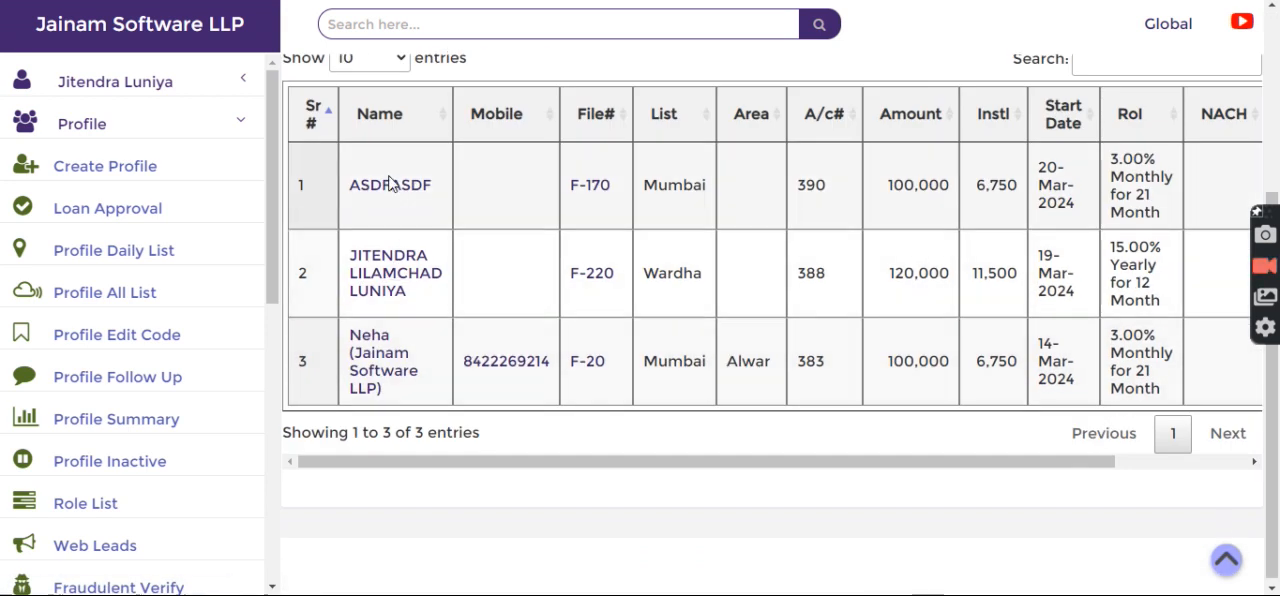
click(391, 189)
scroll(337, 380, down, 3)
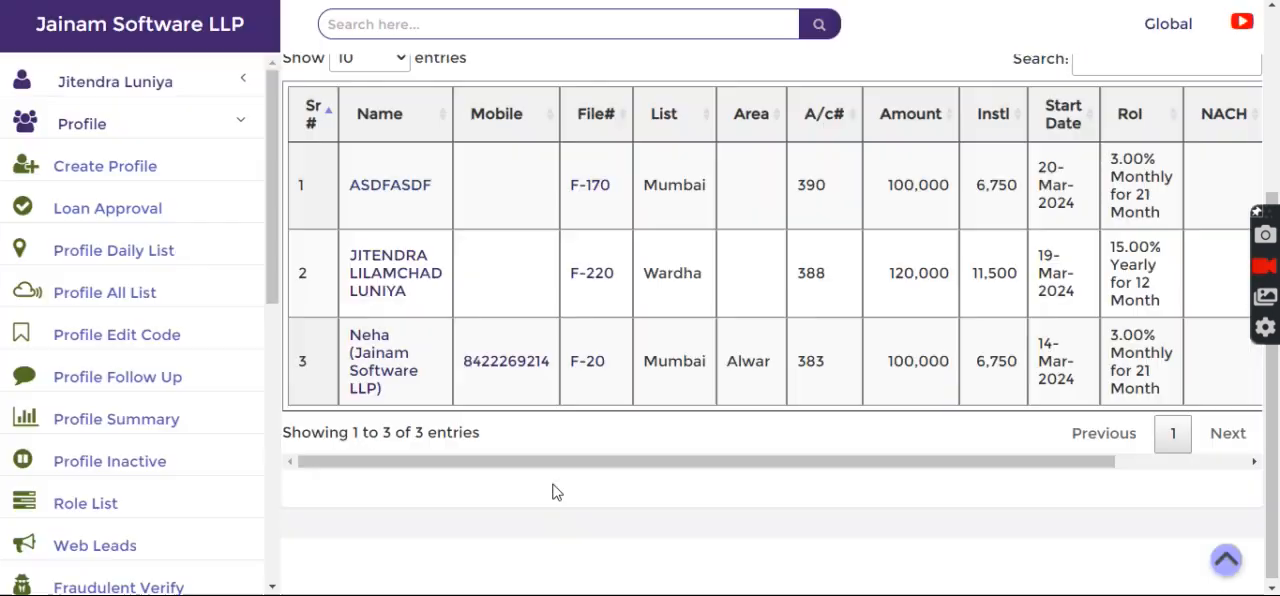
click(554, 491)
scroll(815, 312, up, 2)
Search for the approved loan by its account number and review its main details and disbursement options.
double_click(798, 372)
click(858, 232)
scroll(872, 290, up, 1)
scroll(872, 290, up, 1)
click(543, 24)
text(390)
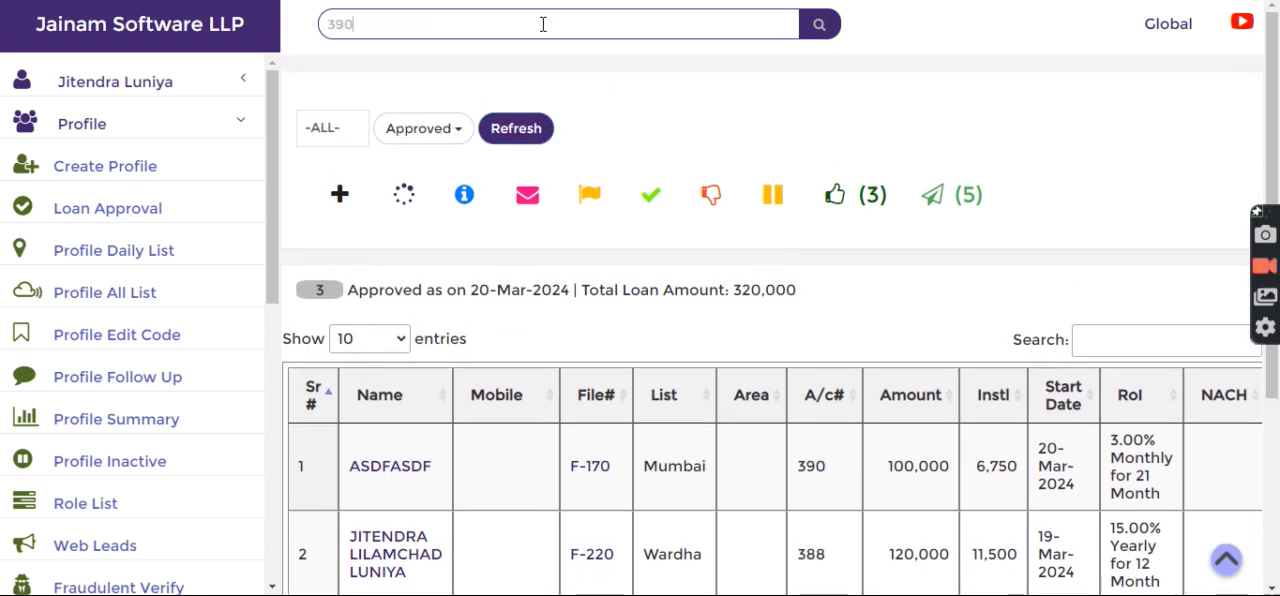
key(Return)
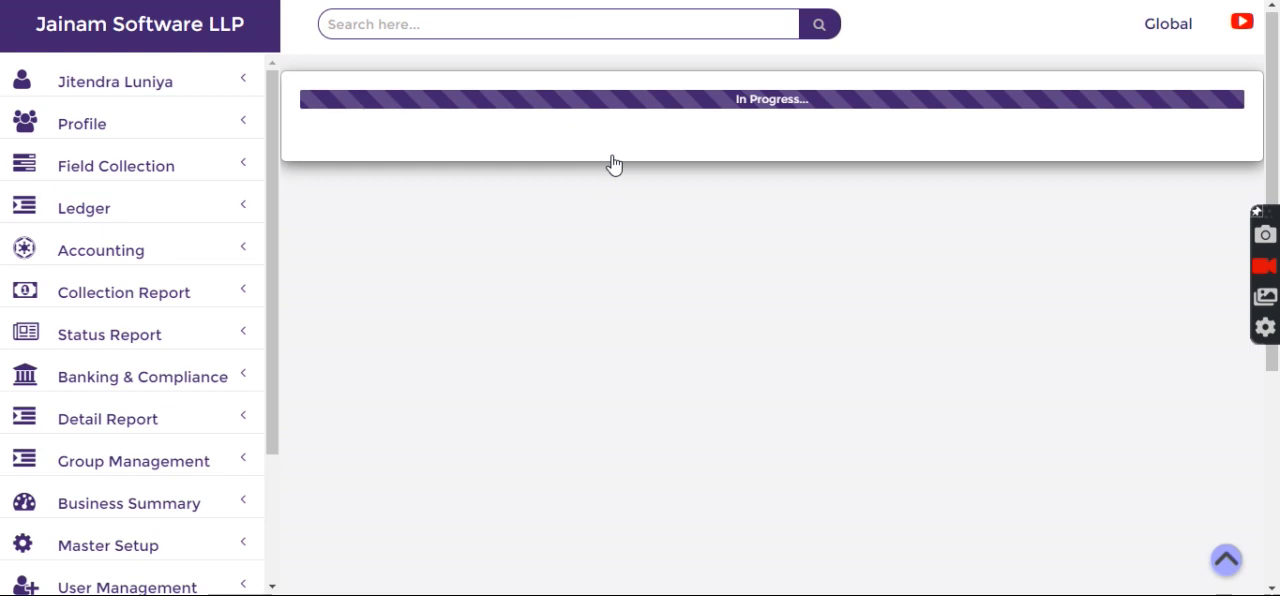
scroll(710, 310, down, 3)
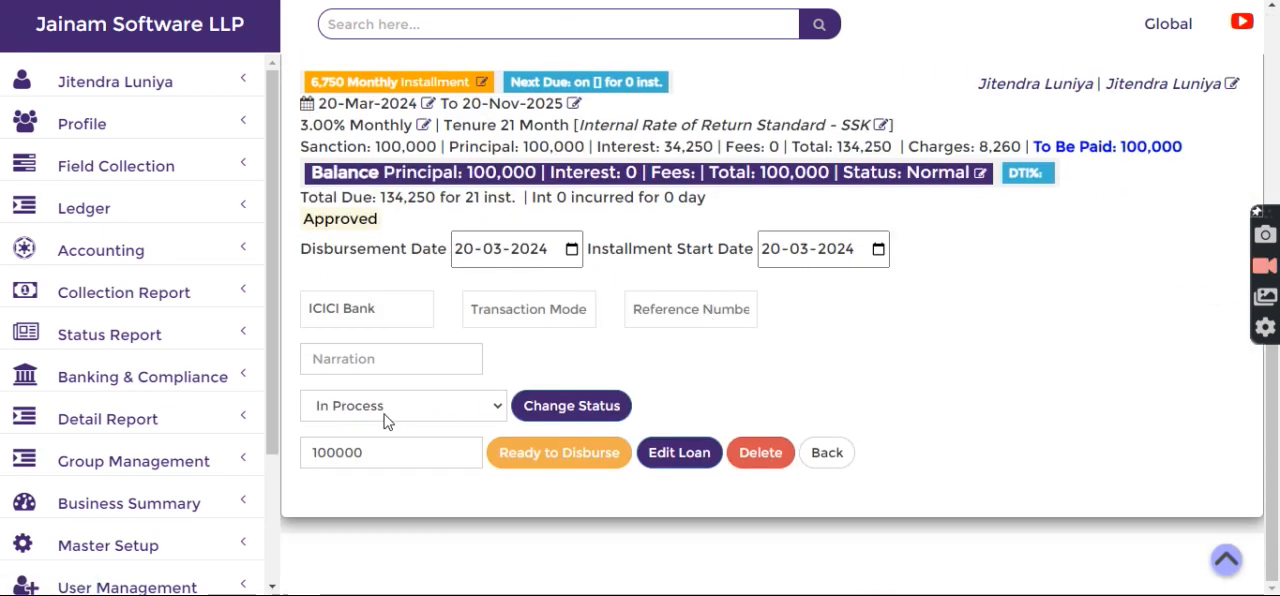
scroll(629, 371, up, 3)
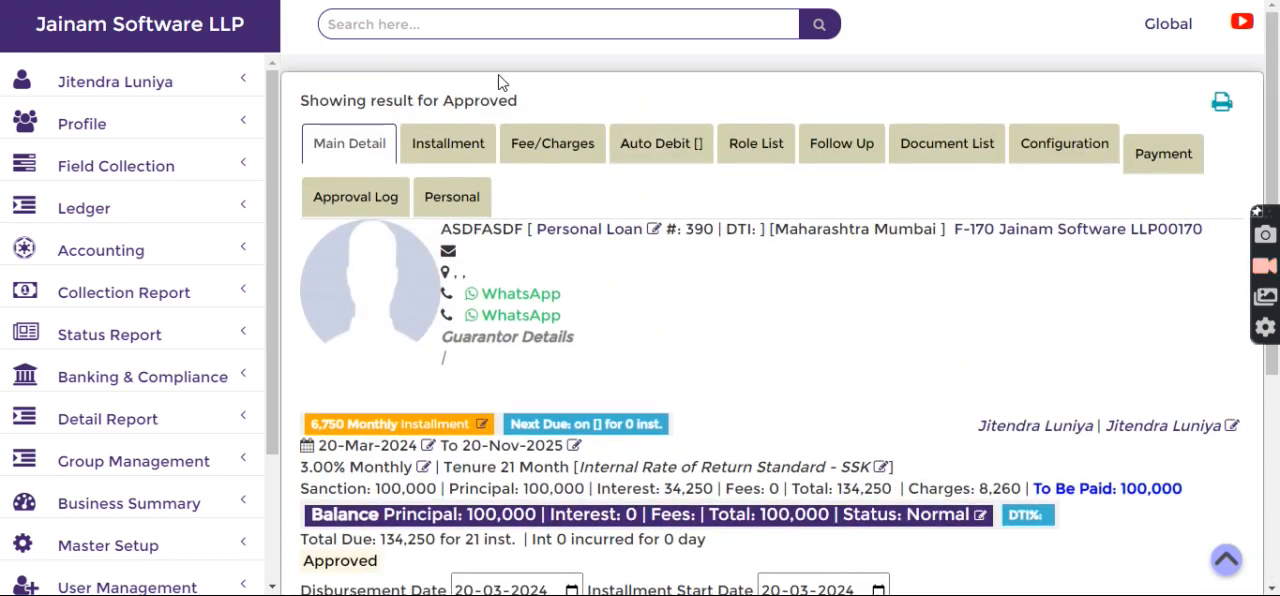
scroll(607, 332, down, 3)
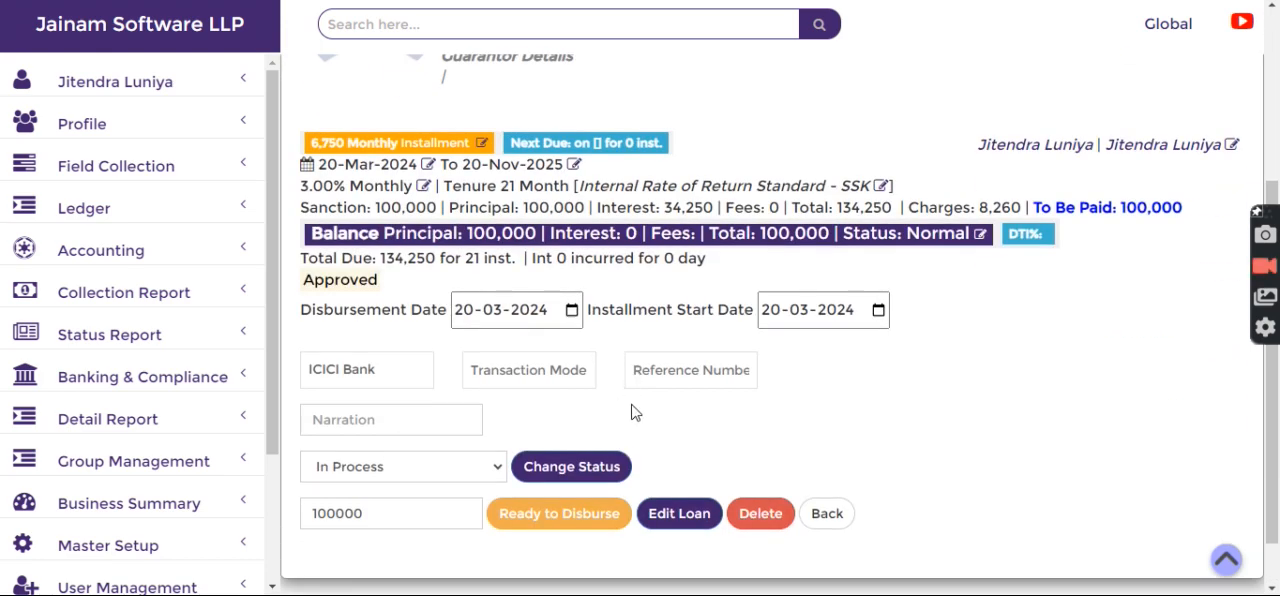
scroll(630, 410, up, 3)
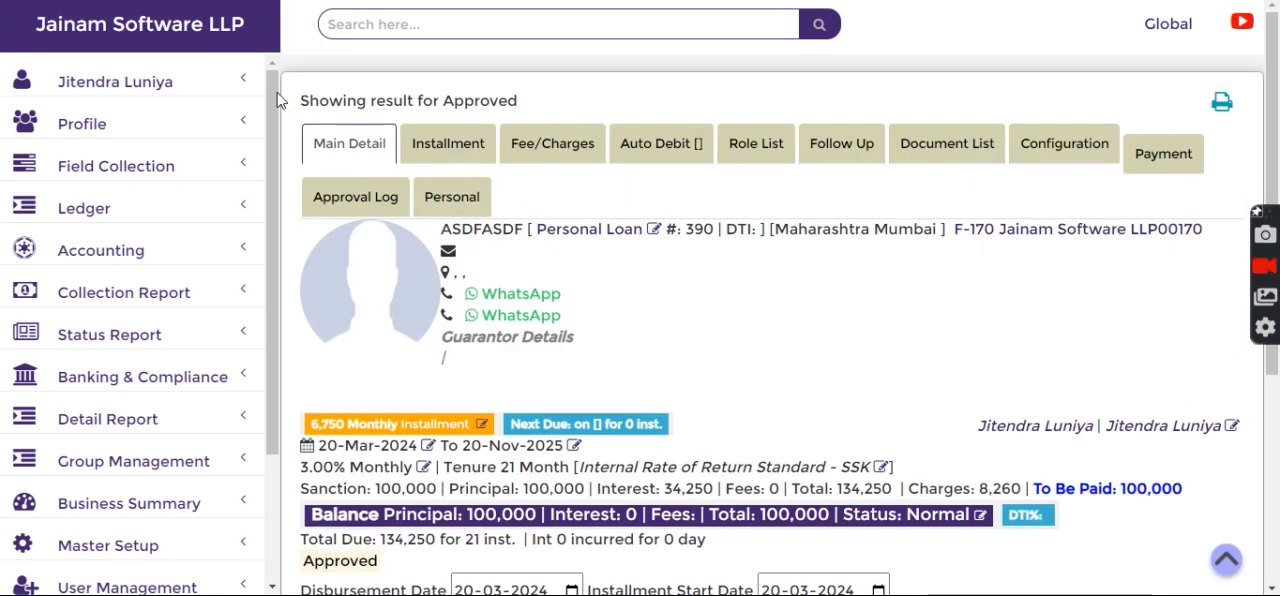
Return to the home page and view the System Update notice on the loan approval process.
click(200, 26)
scroll(760, 470, down, 2)
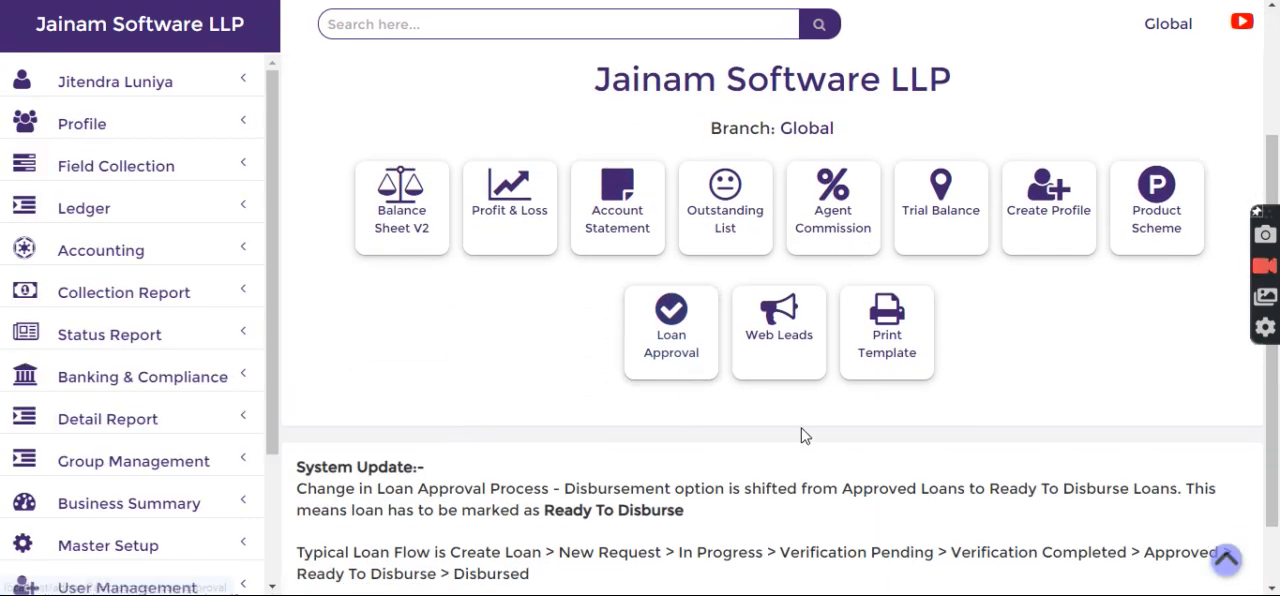
List the approved loans in Loan Approval and open the first customer's loan at its disbursement fields.
click(664, 338)
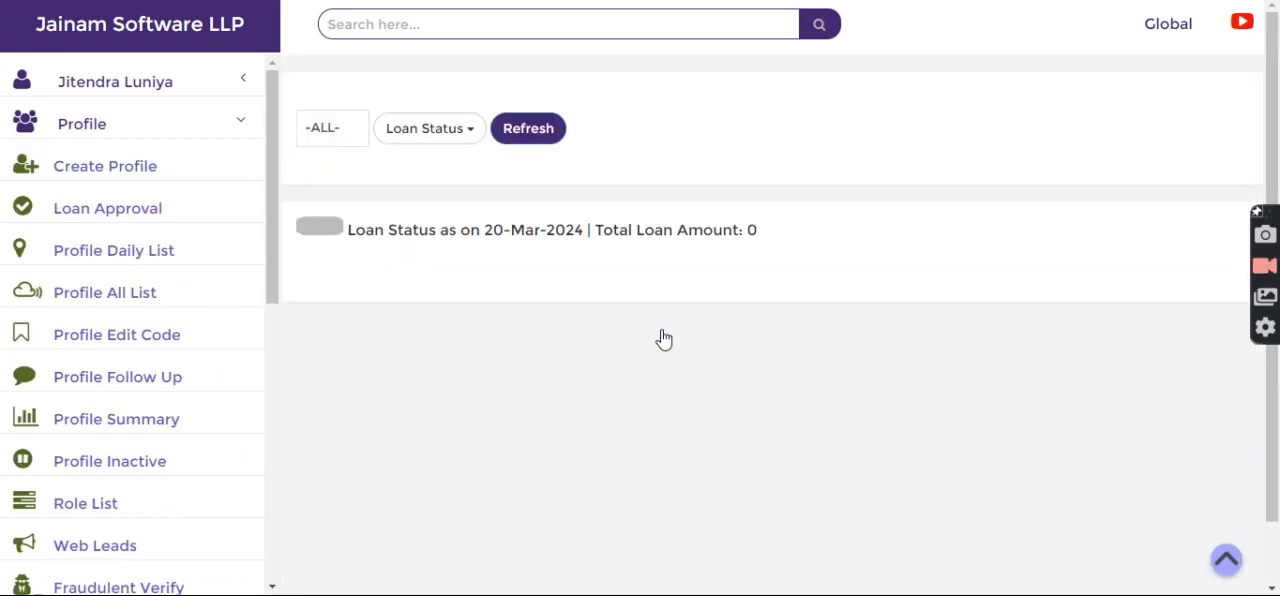
click(840, 198)
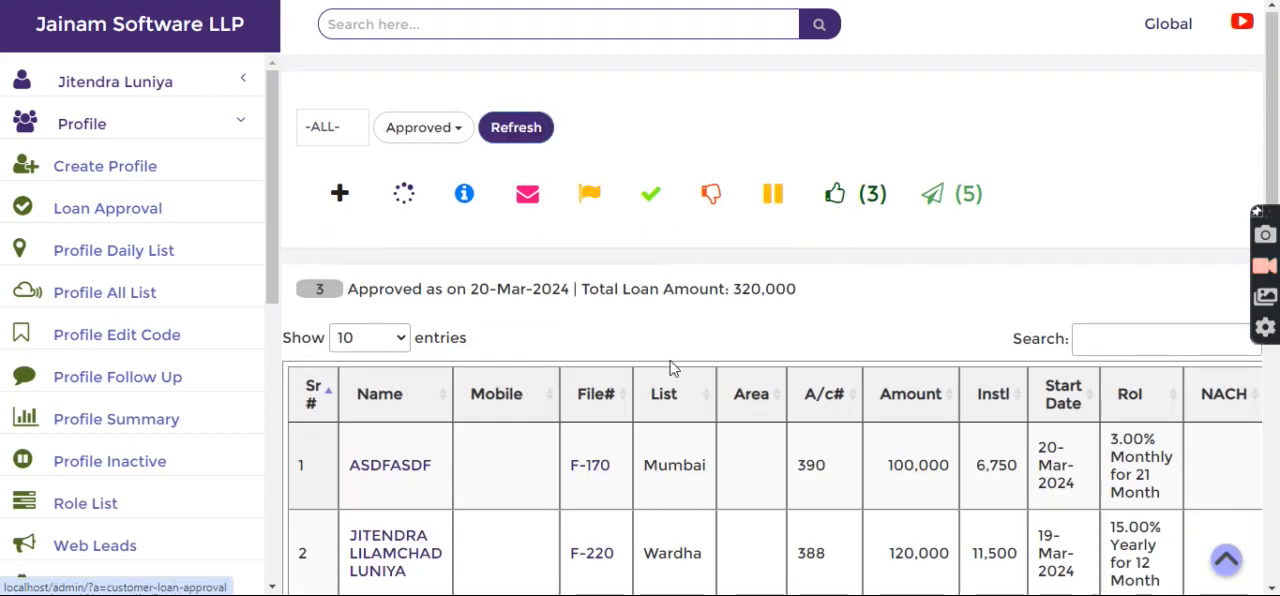
scroll(491, 263, down, 3)
click(406, 191)
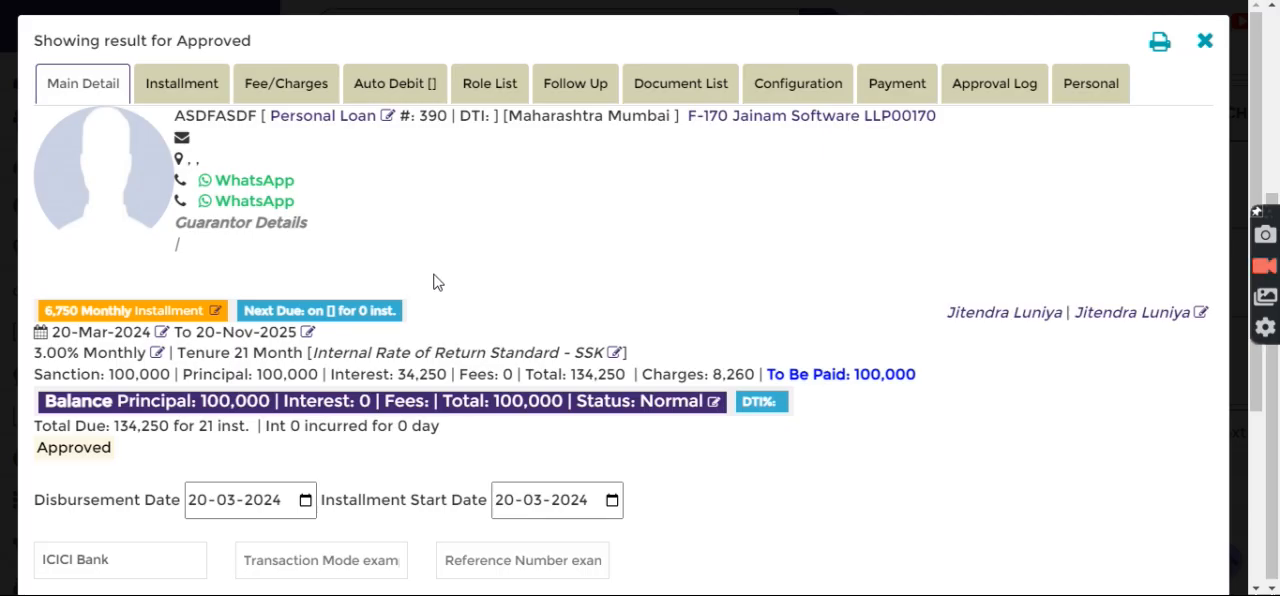
scroll(434, 278, down, 3)
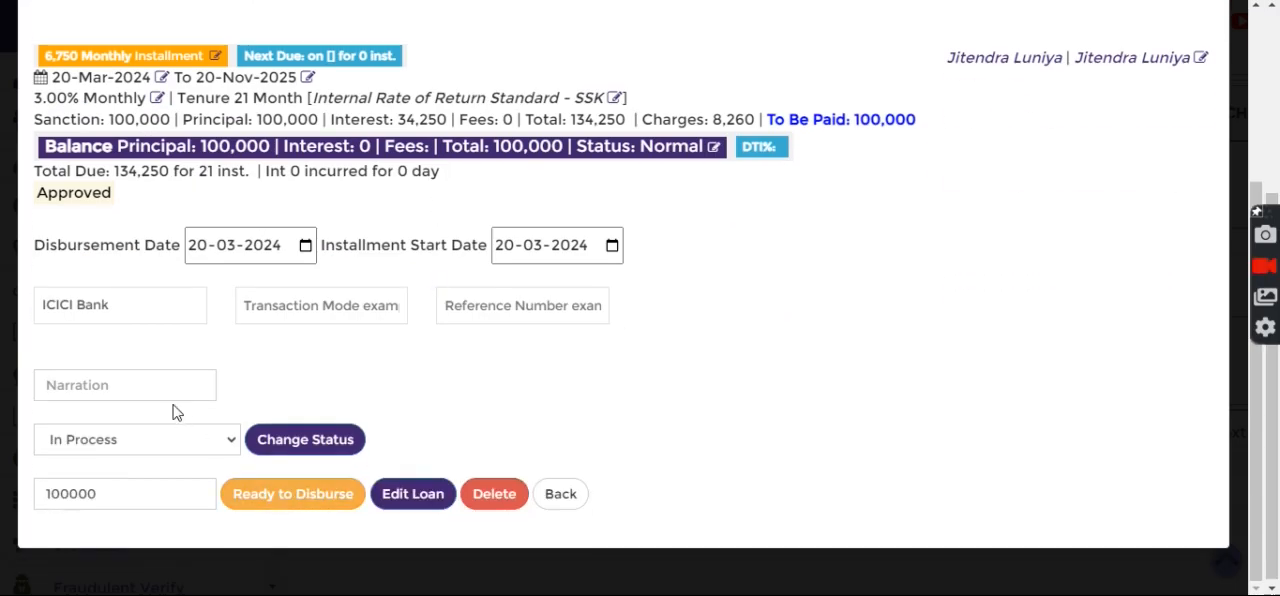
Mark the 100000 loan as Ready to Disburse with the narration "ok", confirm the change and return to the loan list.
text(a)
key(BackSpace)
text(ok)
click(300, 496)
click(430, 527)
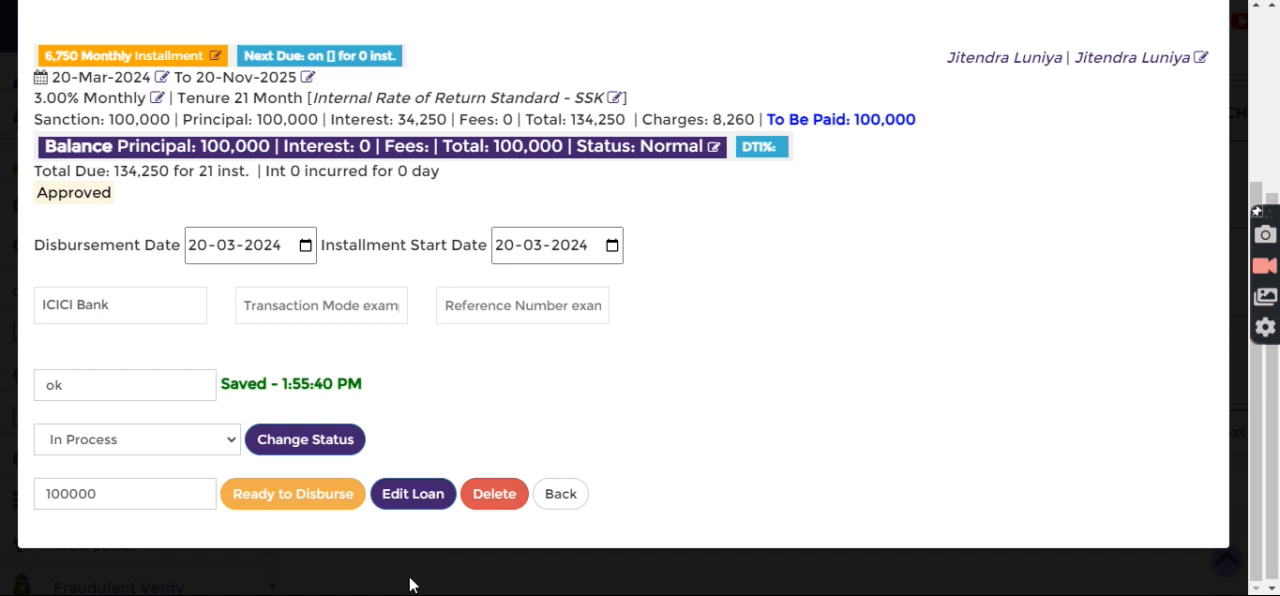
click(561, 494)
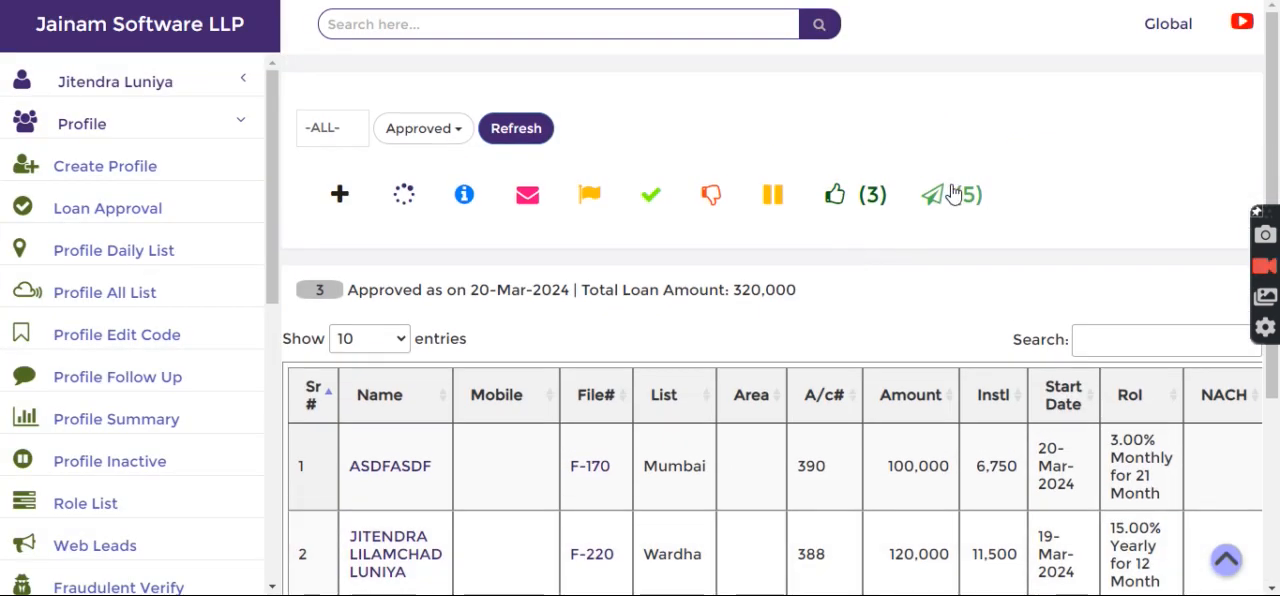
List the Ready To Disburse loans and open the first customer's loan of 100,000.
click(950, 194)
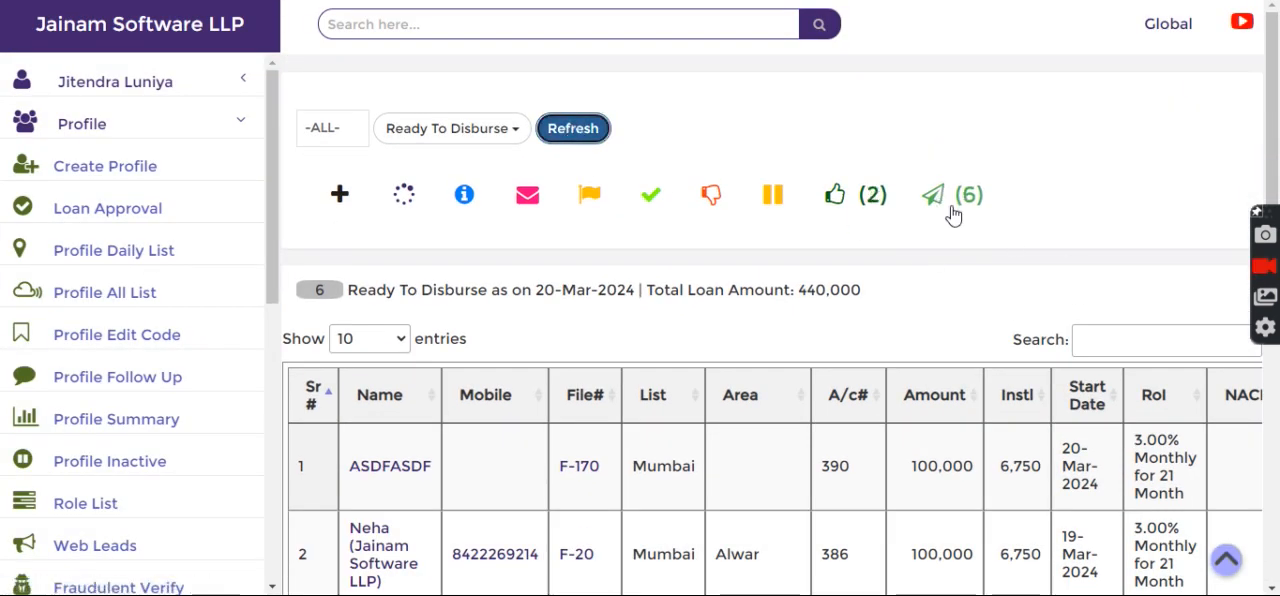
scroll(900, 300, down, 3)
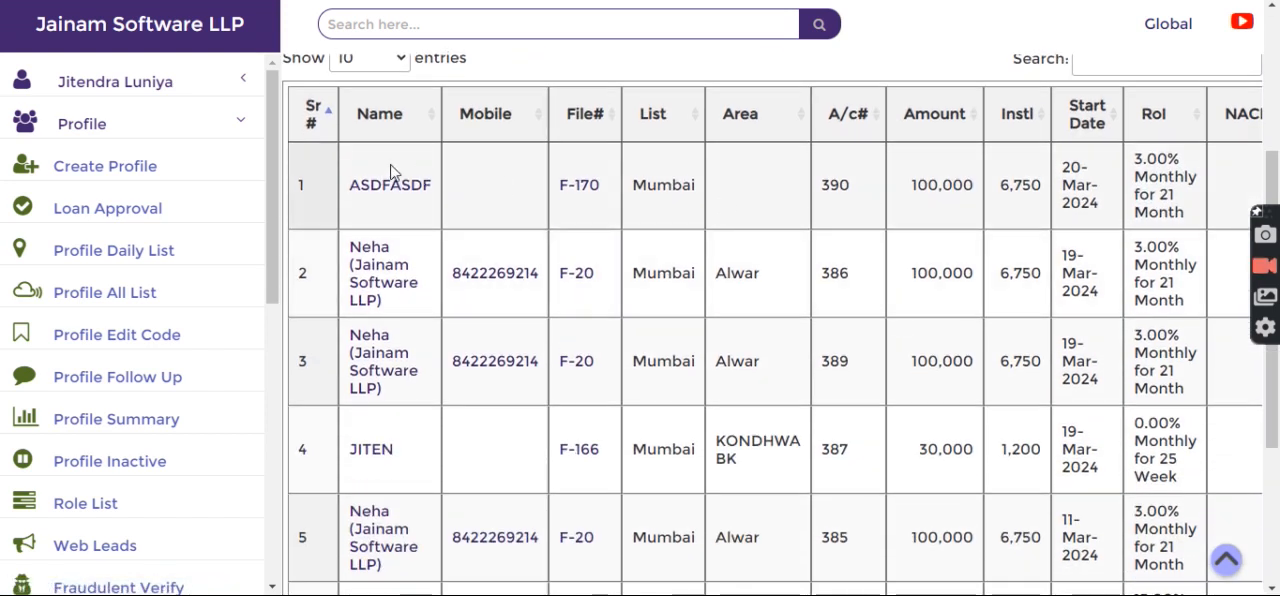
click(400, 186)
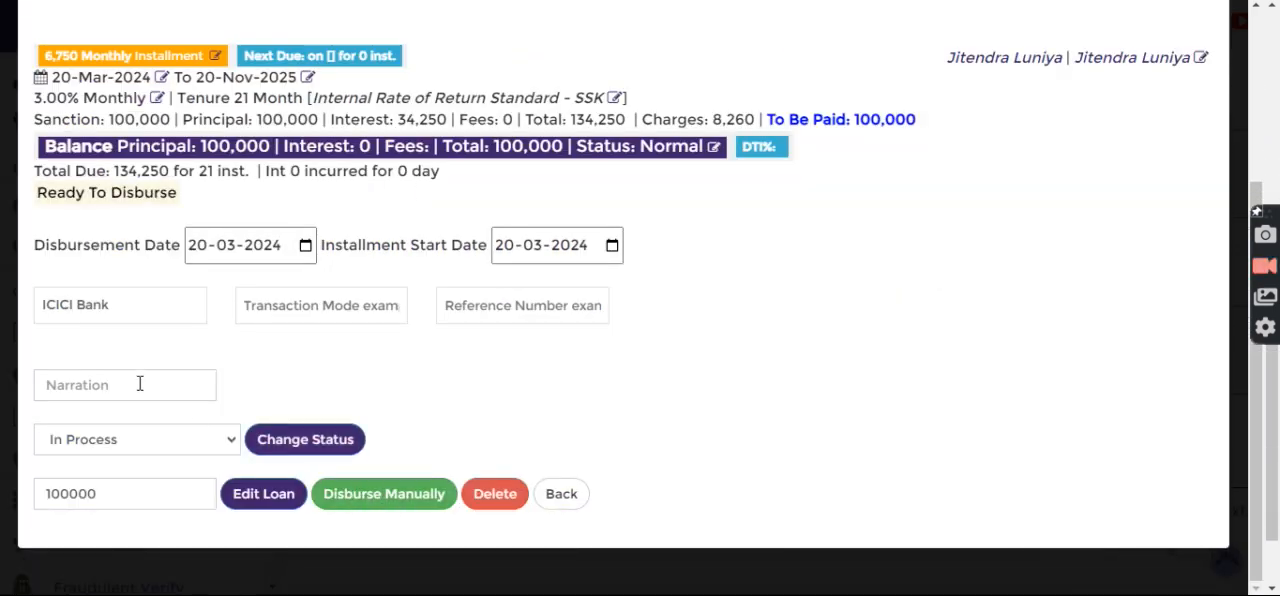
Disburse the 100000 loan manually with the narration "ok", confirm the disbursement and go back to the list.
text(ok)
click(418, 493)
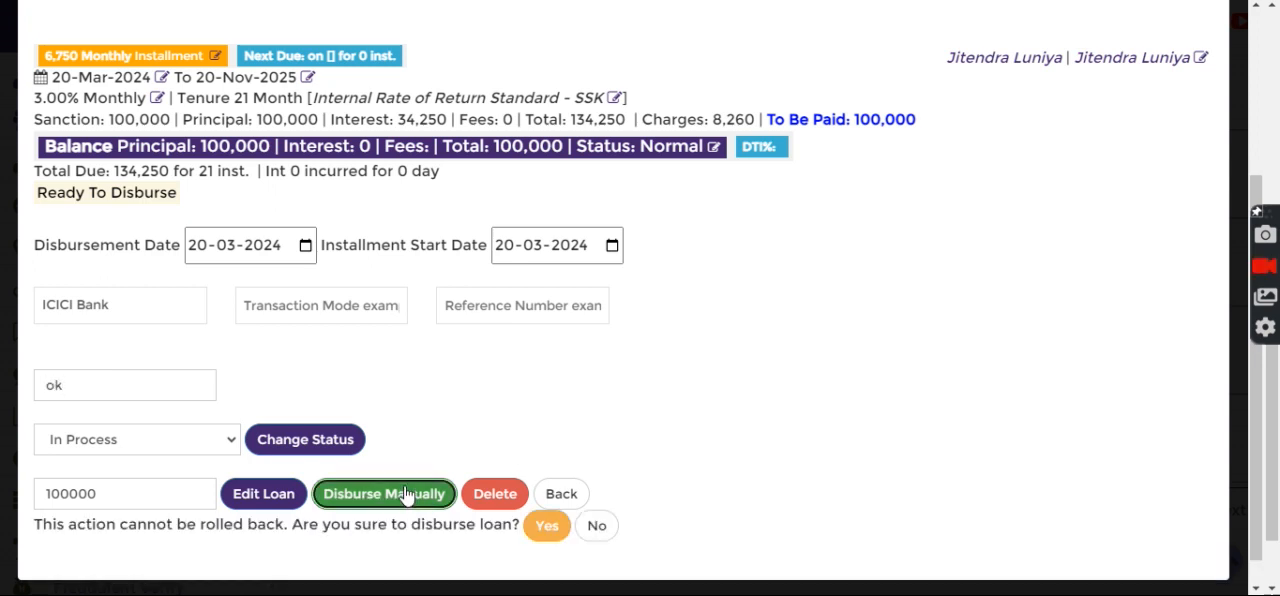
click(548, 526)
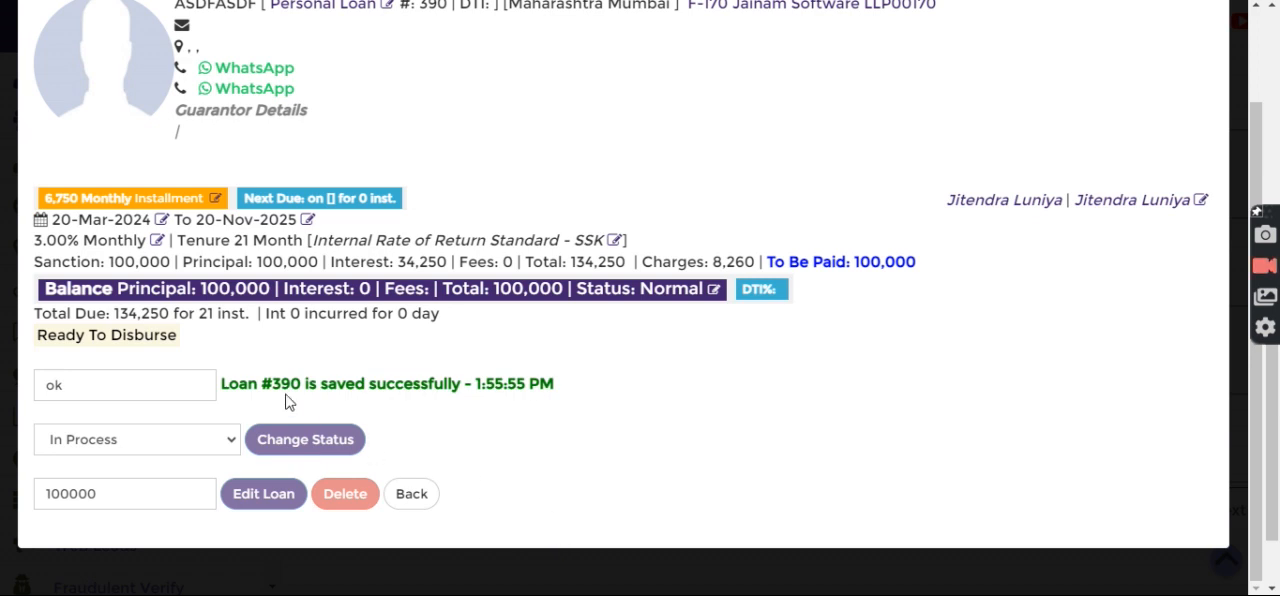
drag(240, 390, 350, 392)
click(350, 392)
click(408, 496)
Search for the disbursed loan by its account number and review its main details and payment options.
click(551, 22)
text(390)
key(Return)
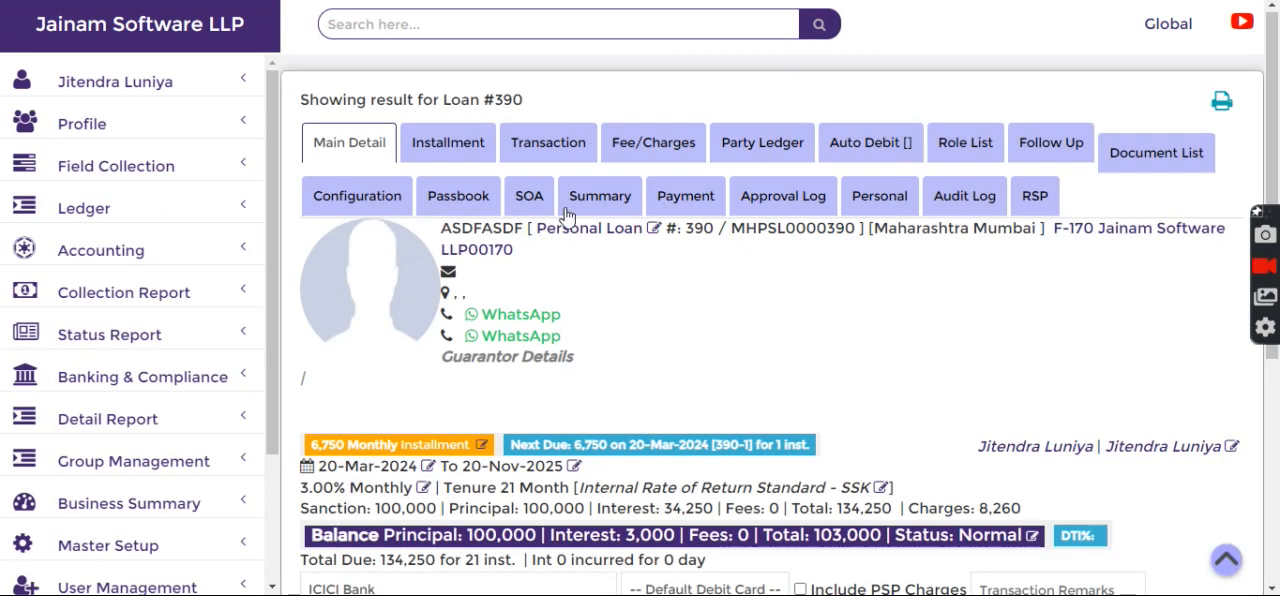
scroll(625, 410, down, 4)
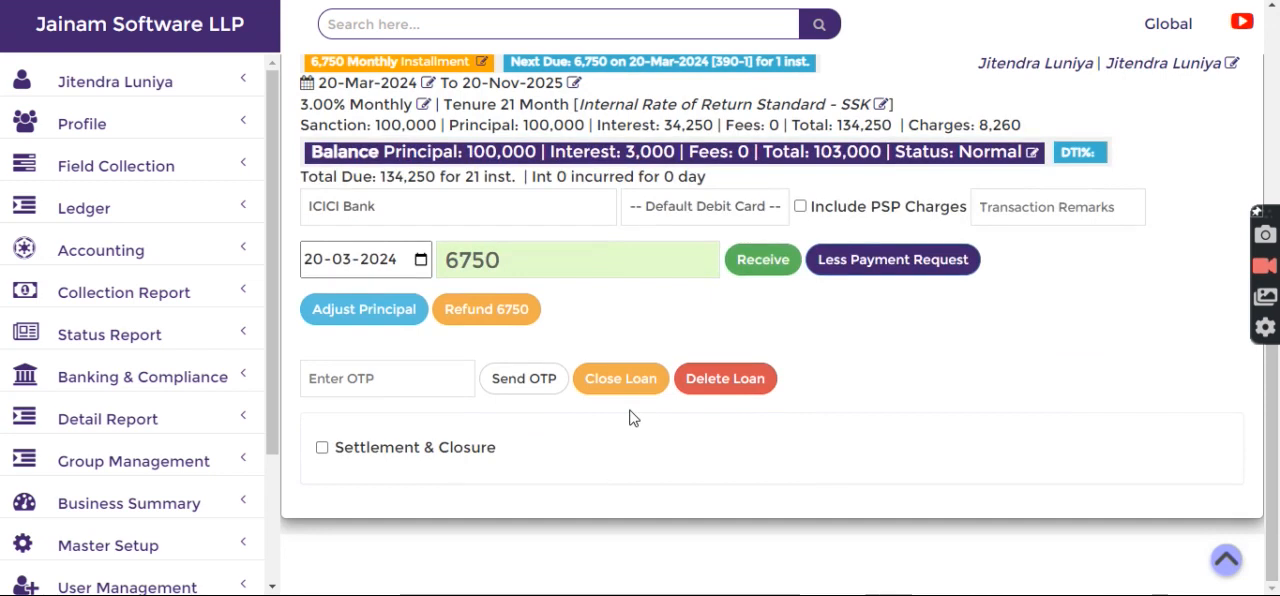
scroll(631, 411, up, 1)
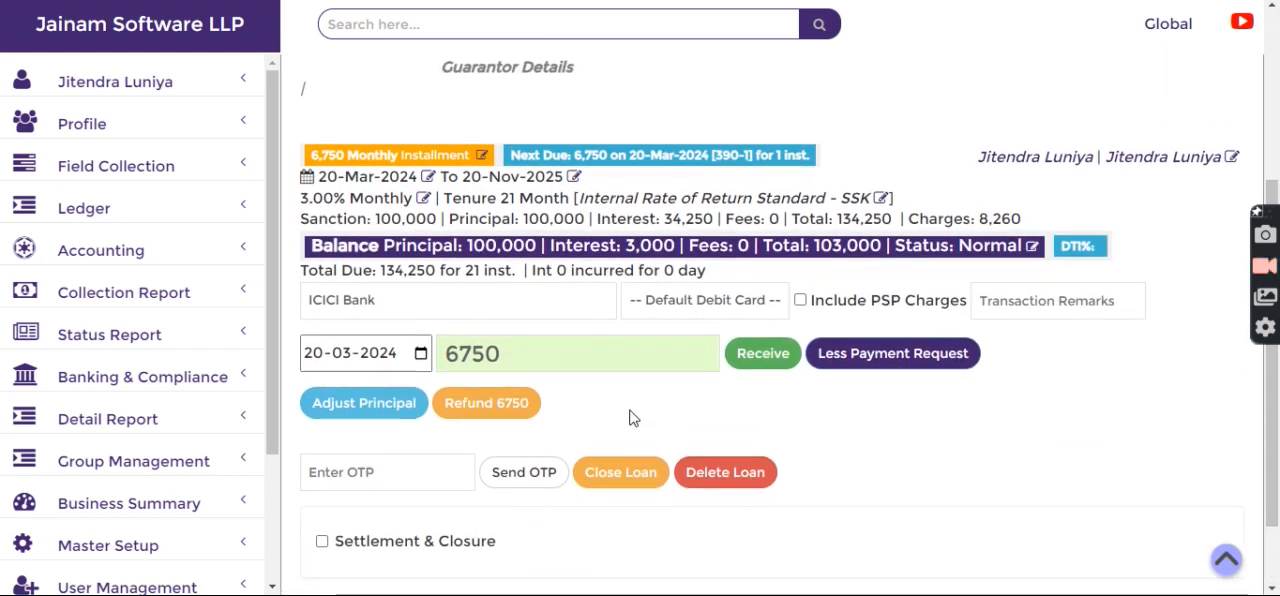
scroll(630, 418, up, 3)
Review the loan's installment statement and schedule, go back to its main details and return to the home page.
click(430, 140)
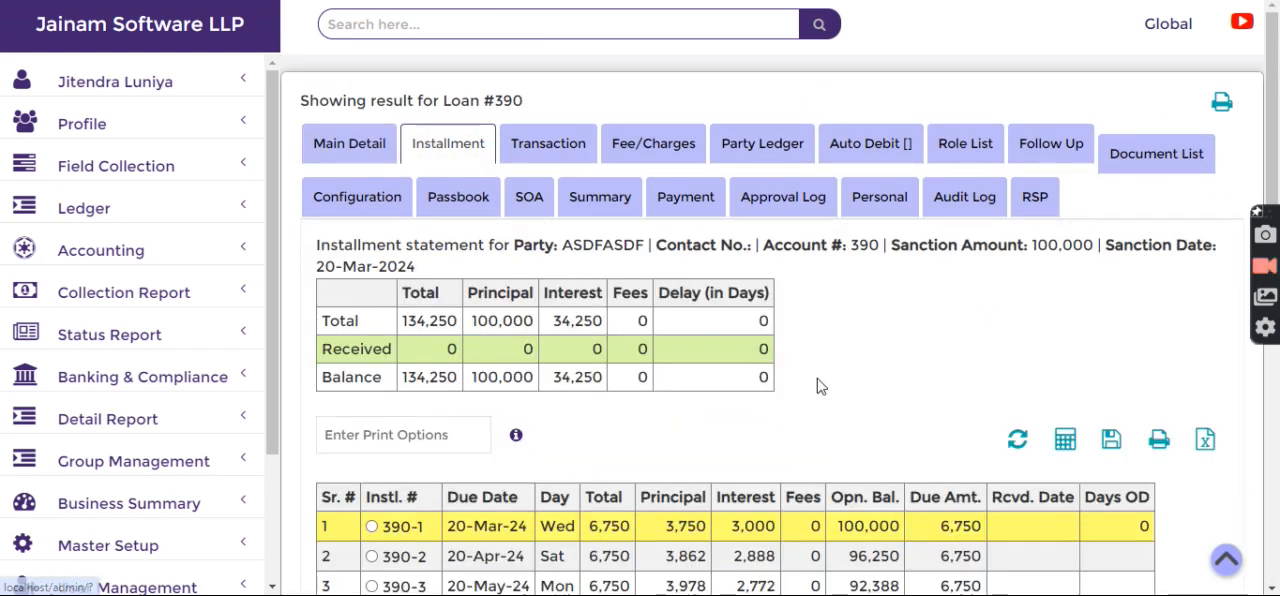
scroll(818, 383, down, 3)
scroll(824, 360, up, 3)
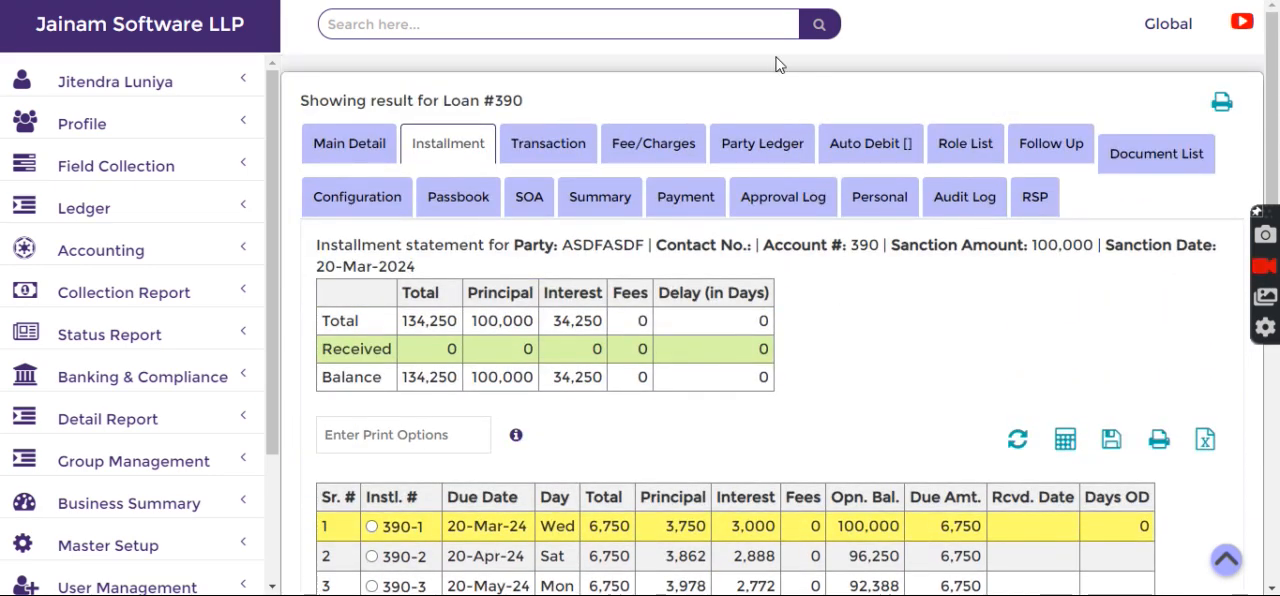
click(331, 149)
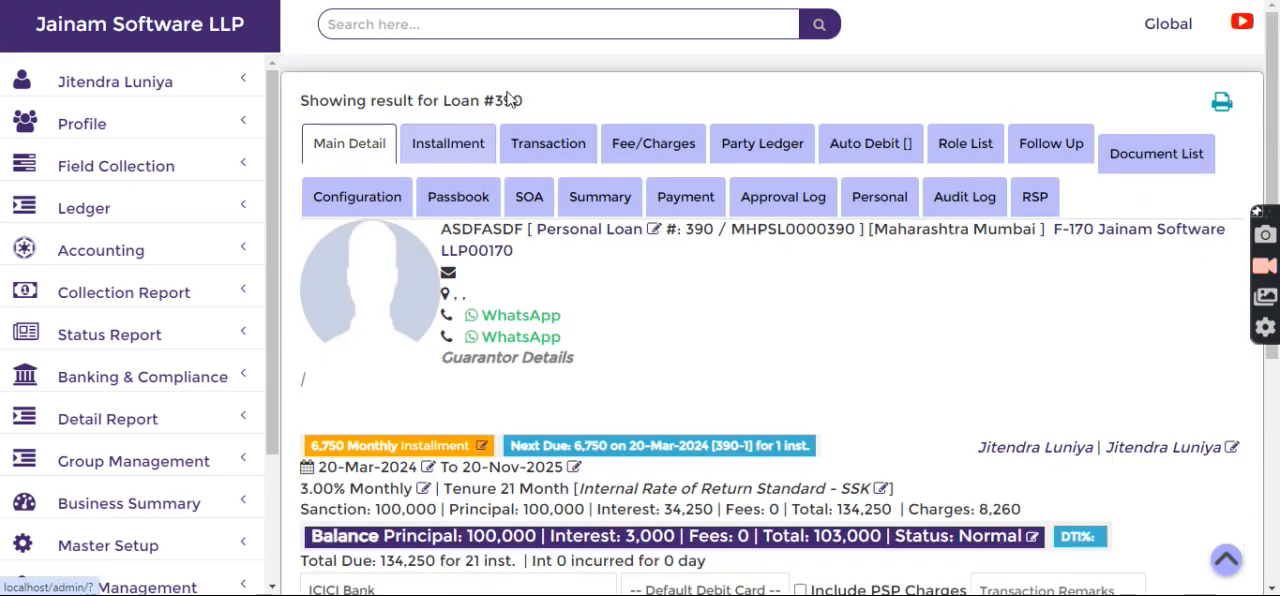
click(178, 30)
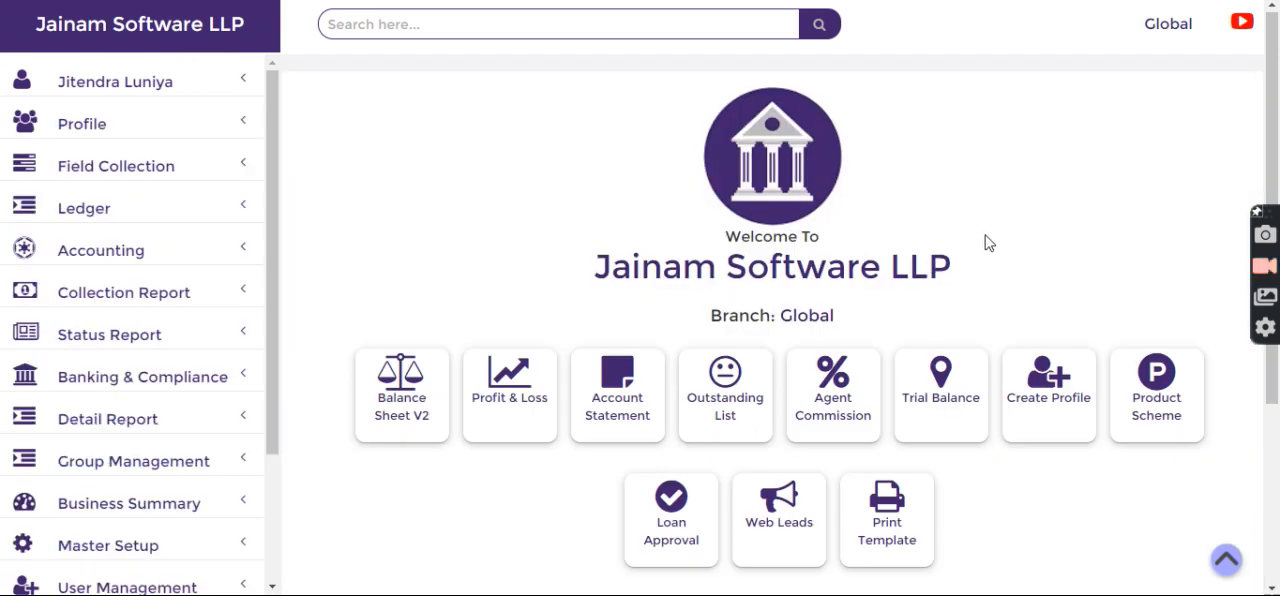